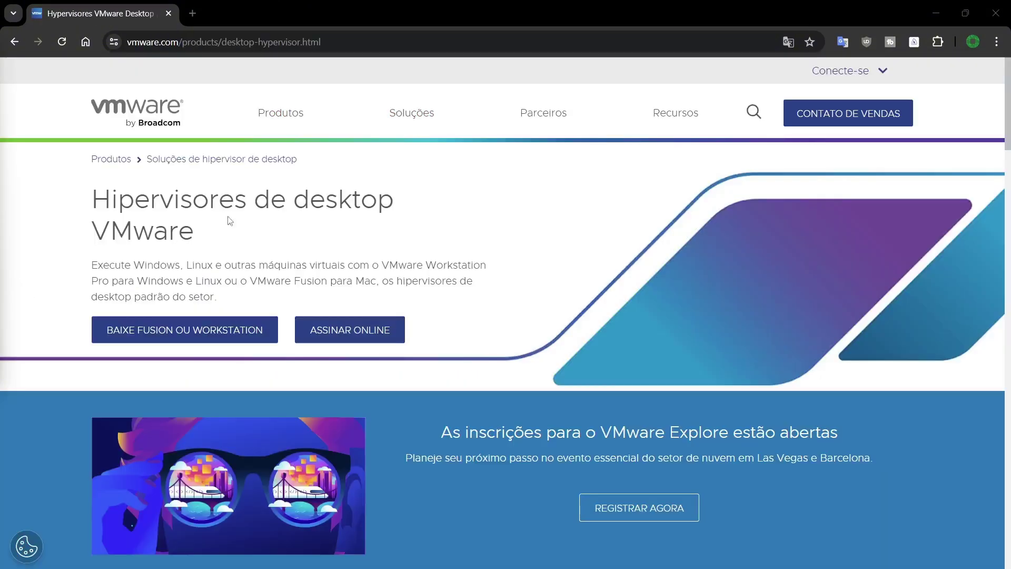
Step: Examine the desktop hypervisor FAQ, expanding the answers on buying Workstation Player or Fusion Player and on their personal-use licences
scroll(380, 162, "down", 3)
scroll(381, 163, "down", 3)
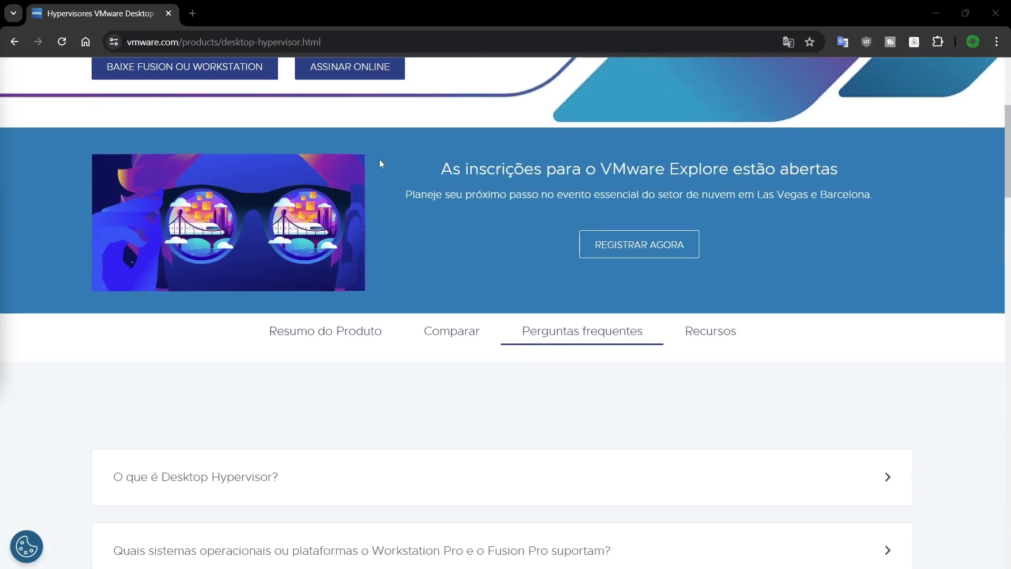
scroll(576, 334, "down", 4)
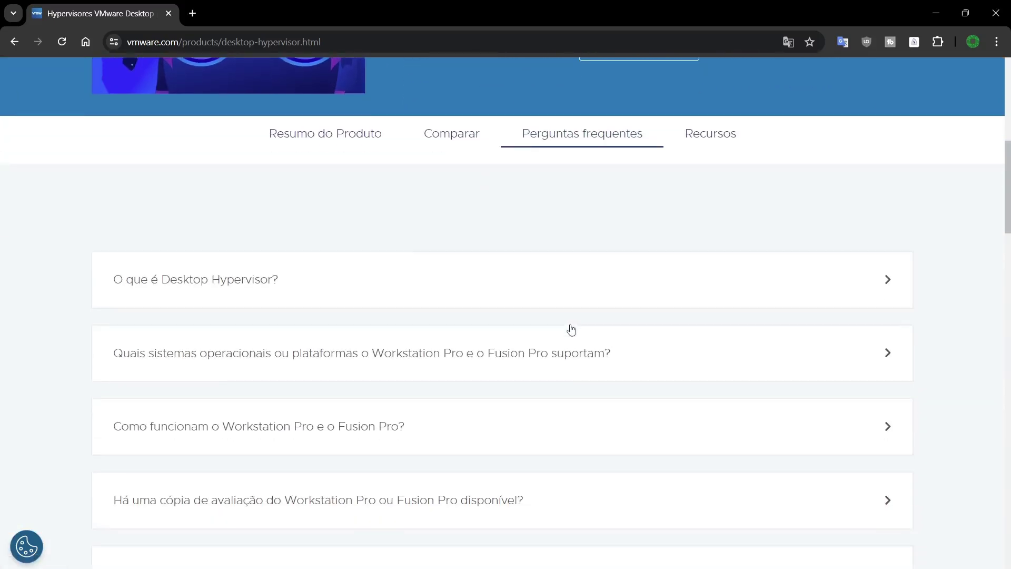
scroll(433, 333, "down", 2)
scroll(432, 337, "down", 1)
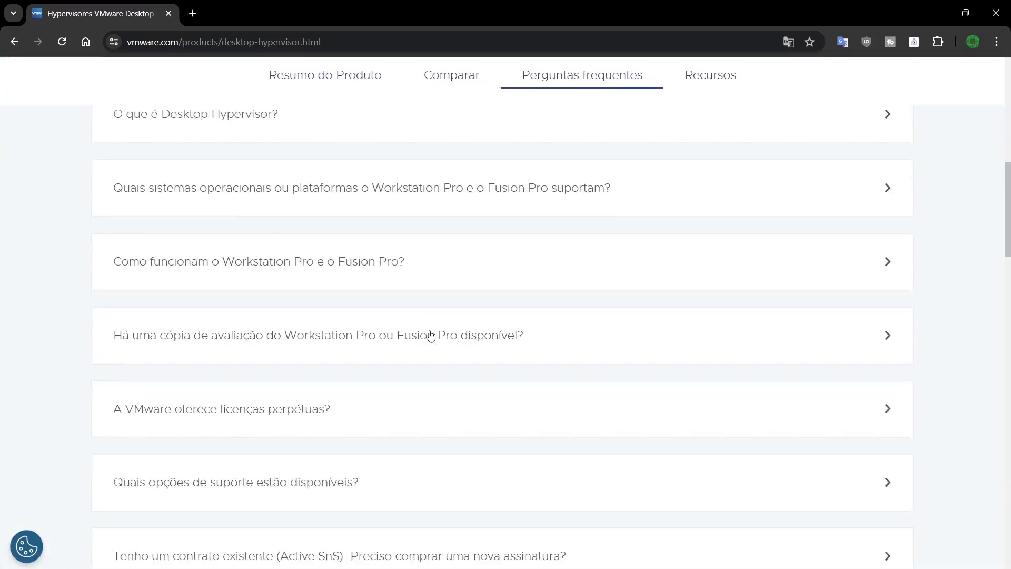
scroll(437, 329, "down", 2)
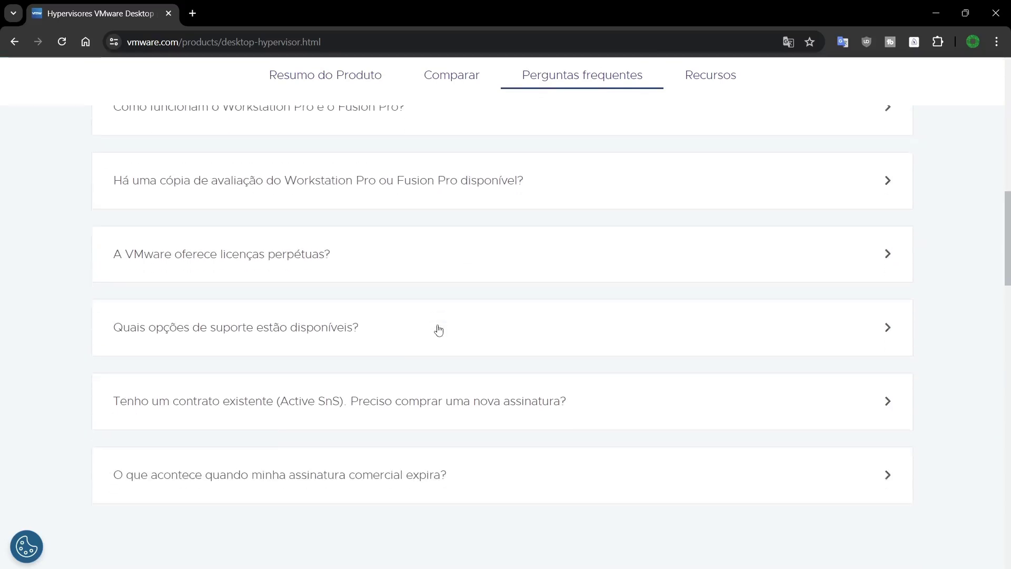
scroll(441, 329, "down", 1)
scroll(441, 330, "down", 3)
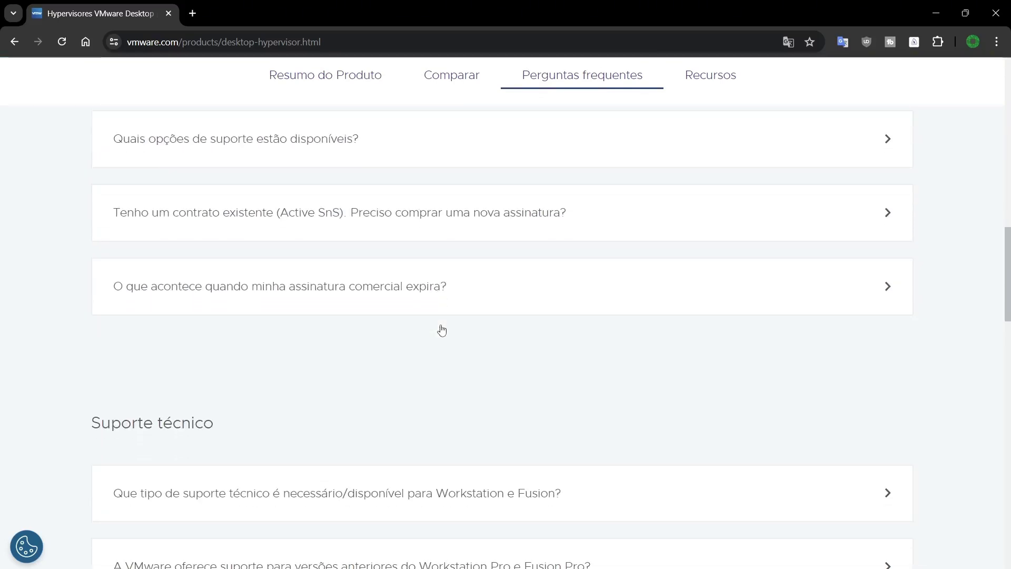
scroll(442, 329, "down", 3)
scroll(442, 329, "down", 3)
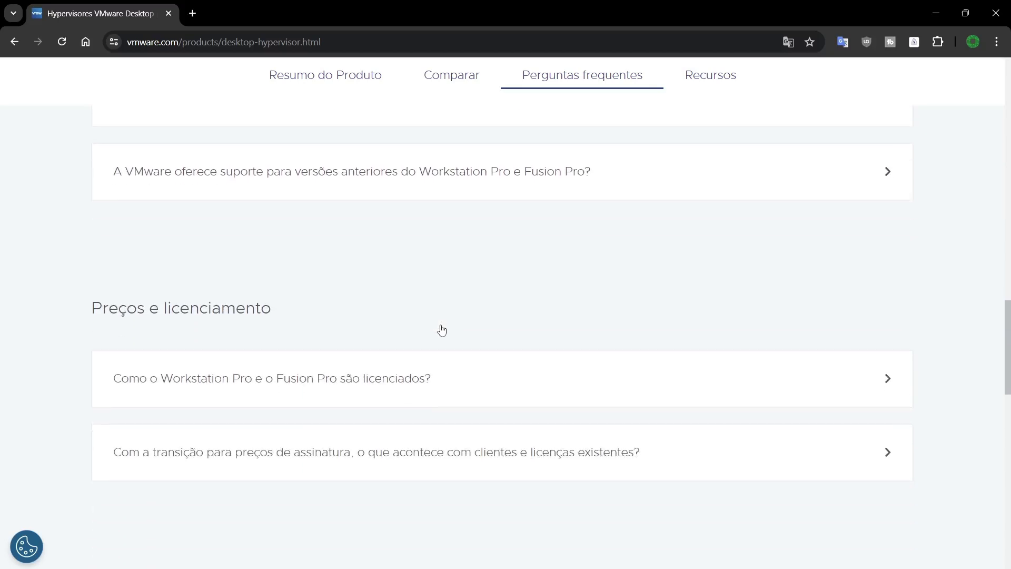
scroll(443, 329, "down", 1)
scroll(442, 329, "down", 3)
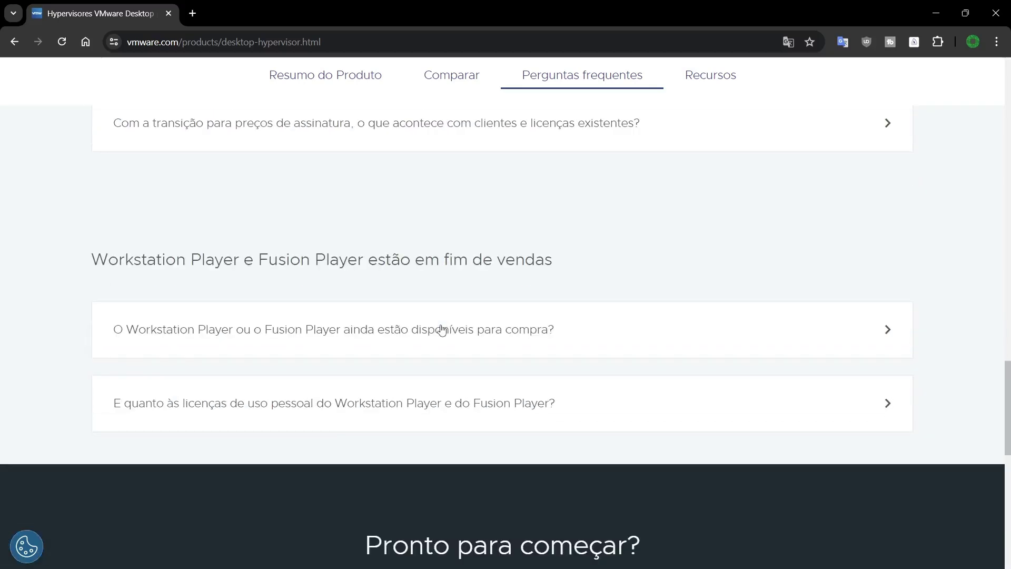
left_click(443, 330)
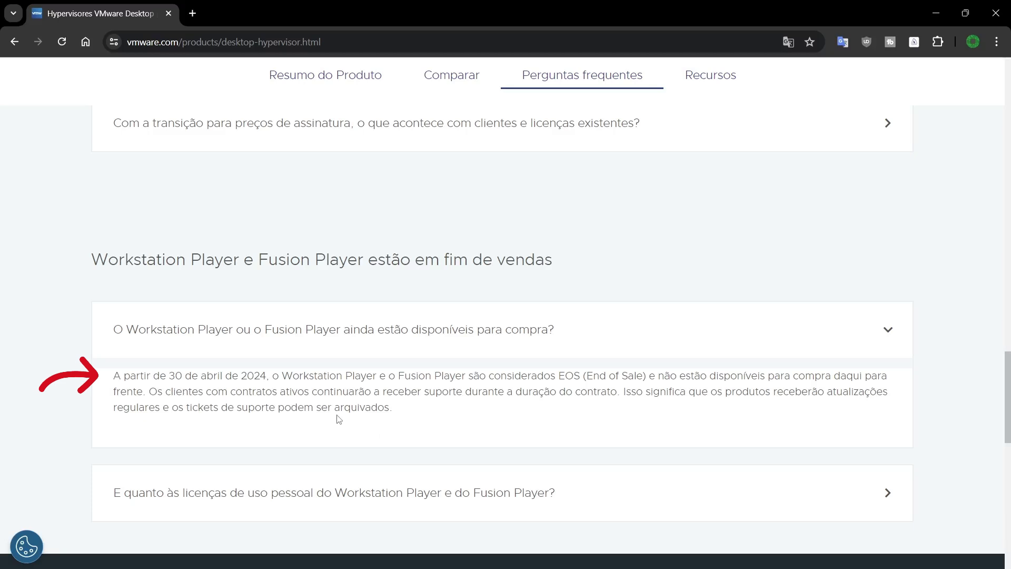
left_click(202, 492)
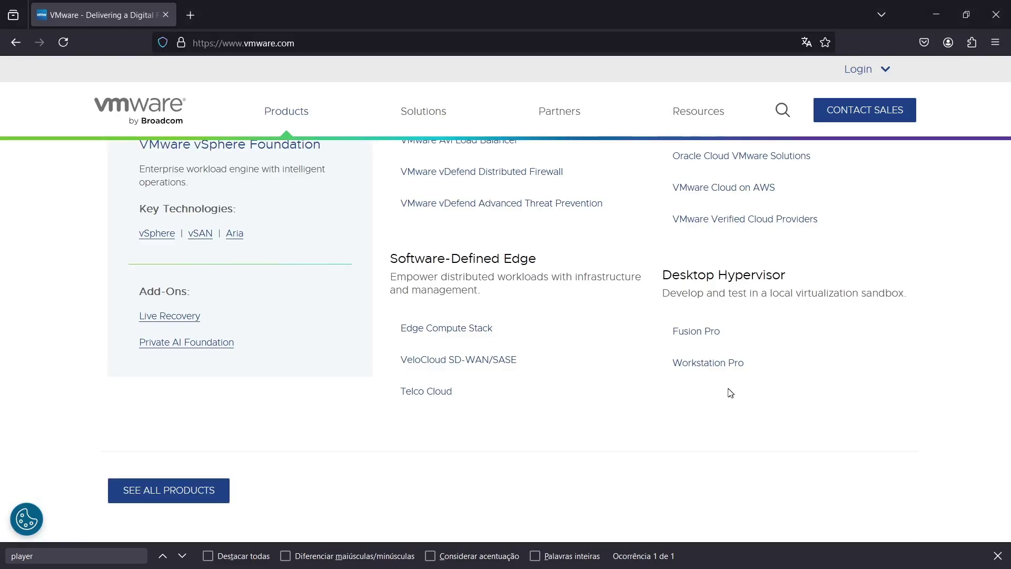
Step: Open the Workstation Pro product page, follow its Fusion or Workstation download link, and close the resulting sign-in page
left_click(694, 367)
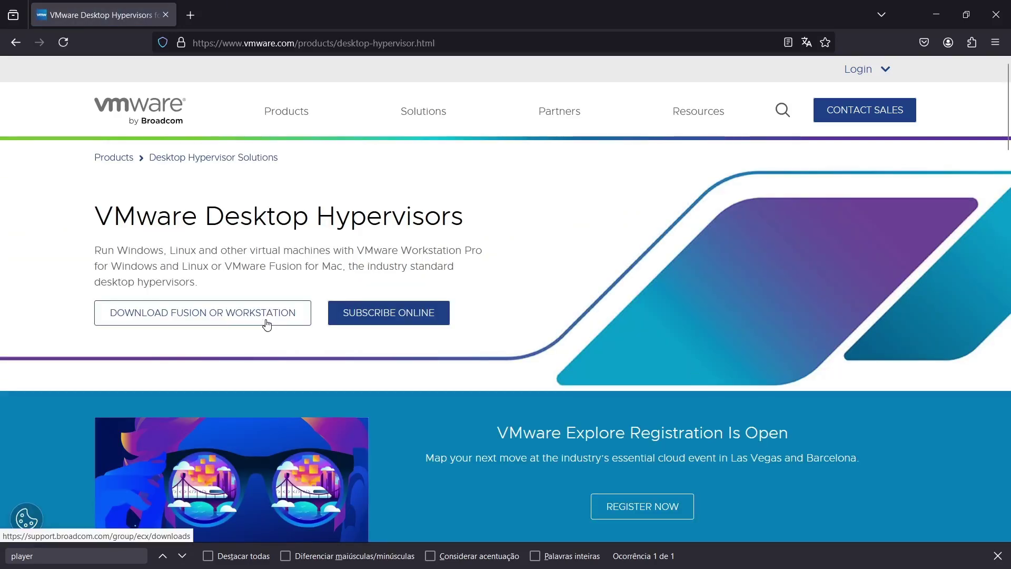
left_click(266, 322)
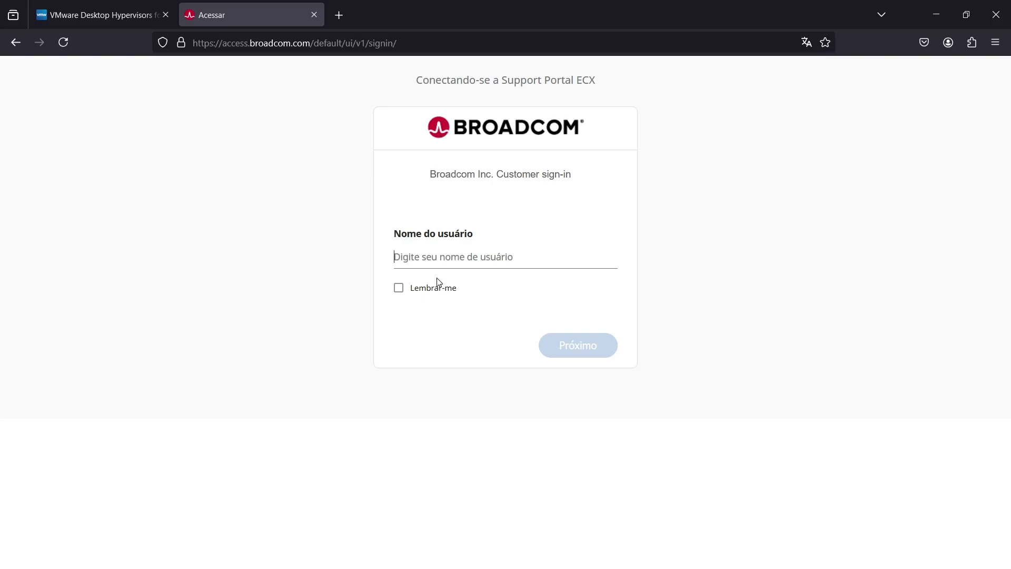
left_click(313, 18)
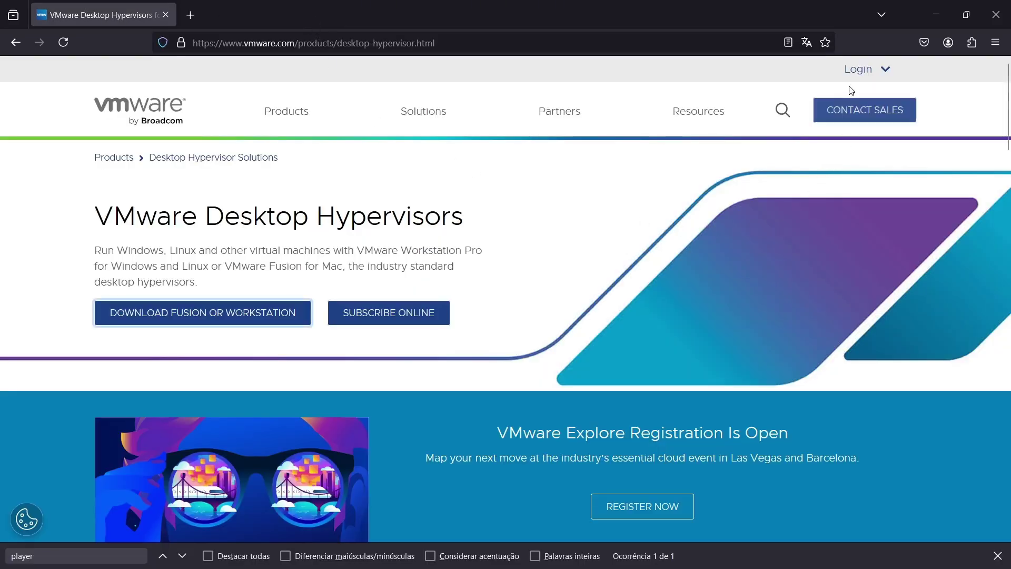
Step: Go from the Customer Connect login to the Broadcom Support Portal, dismiss the welcome message, and open the user registration form
mouse_move(857, 81)
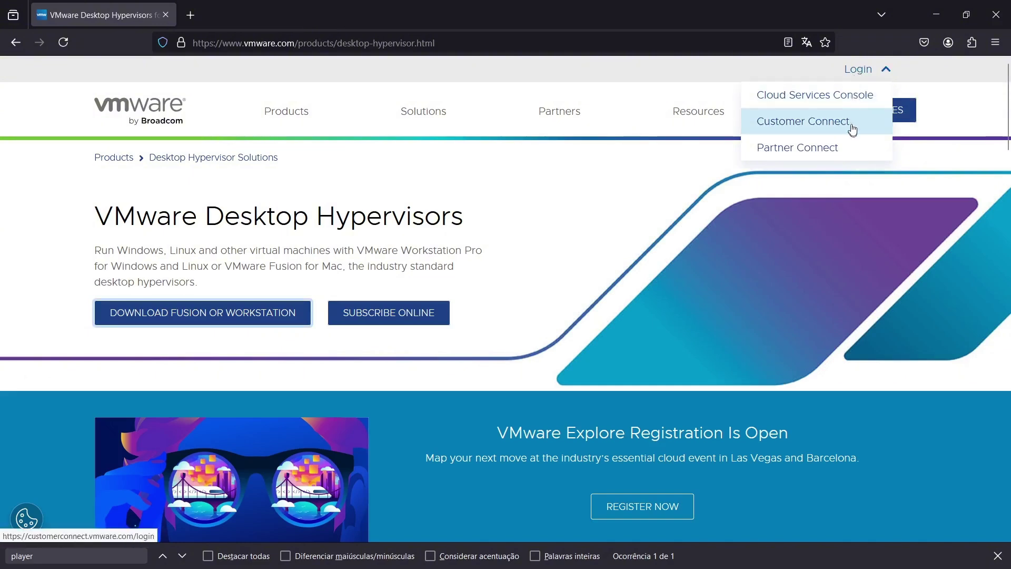
left_click(841, 128)
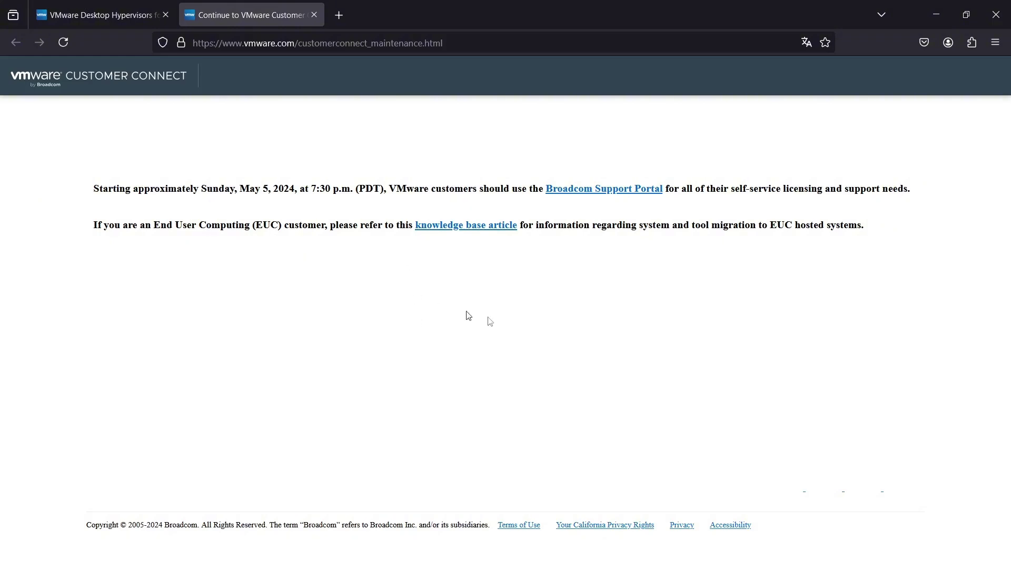
left_click(584, 189)
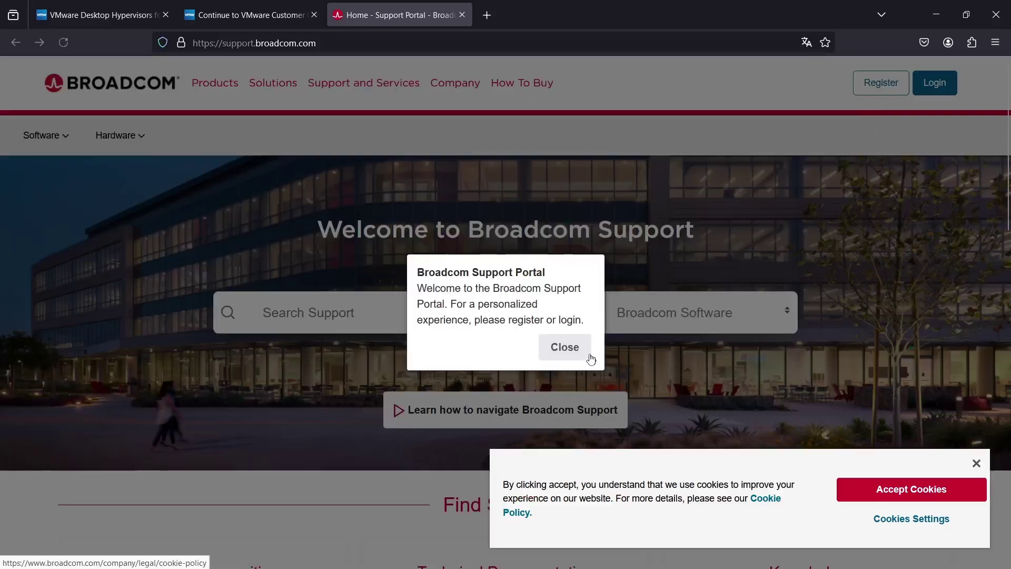
left_click(586, 352)
left_click(866, 89)
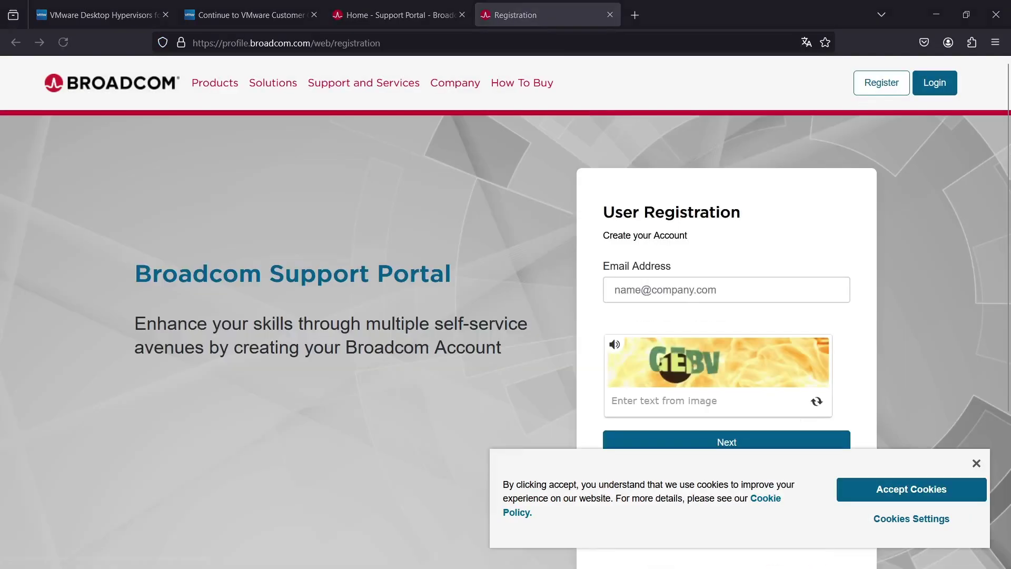
Step: Accept the cookies and submit the registration form with the account's email address and the text from the image
left_click(951, 488)
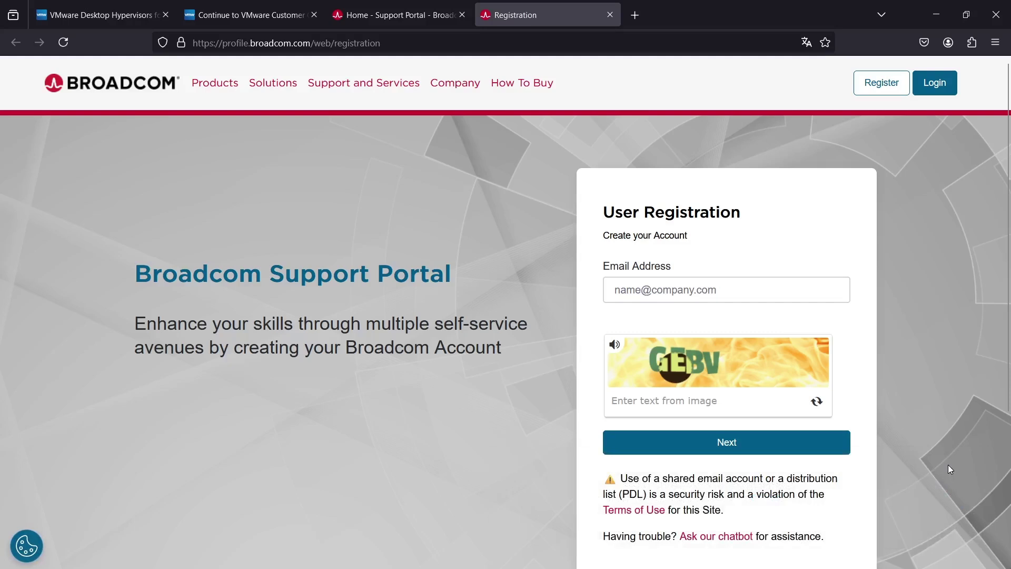
left_click(726, 290)
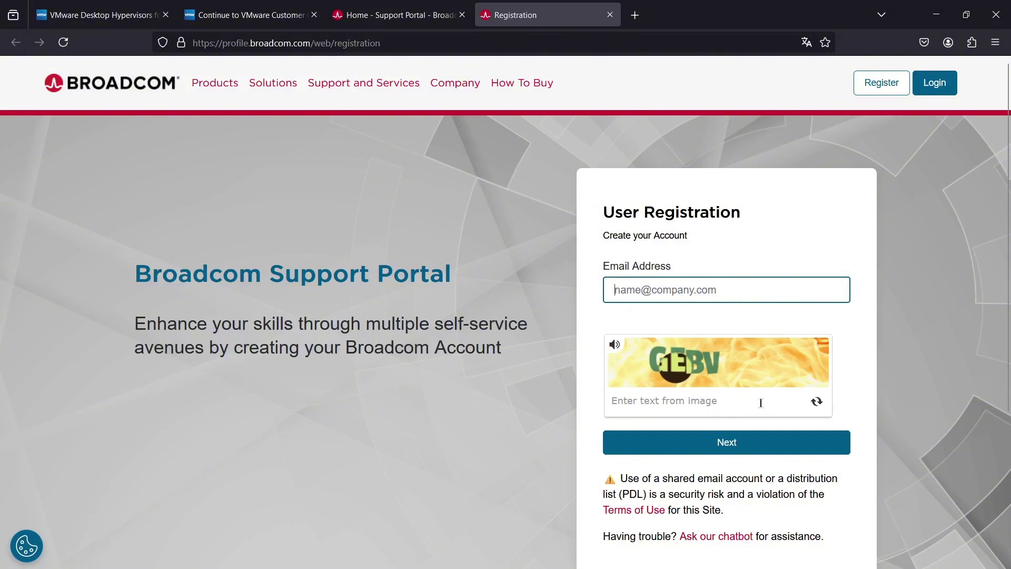
left_click(726, 450)
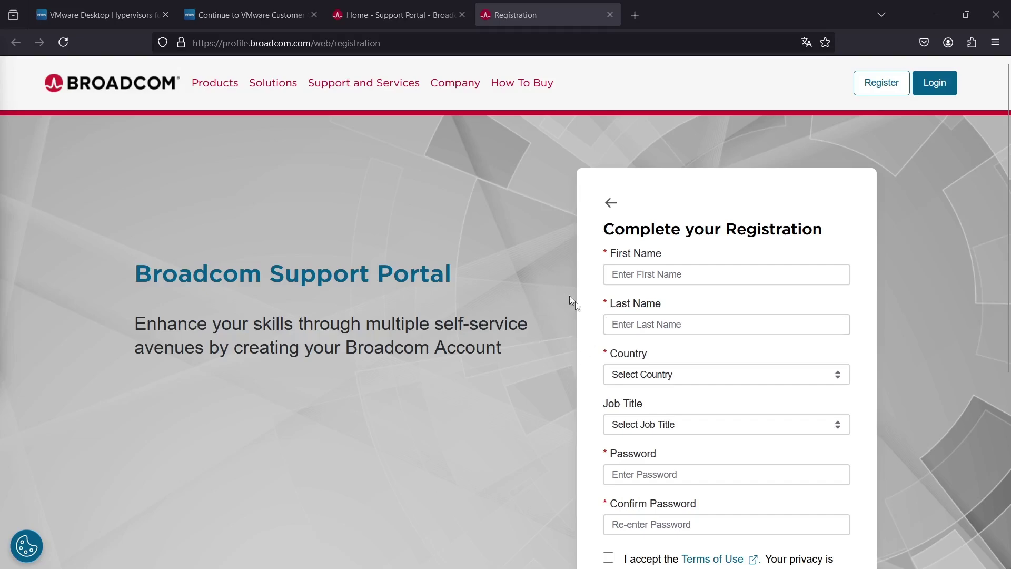
Step: Complete the Broadcom account registration and postpone building the profile
scroll(790, 313, "down", 2)
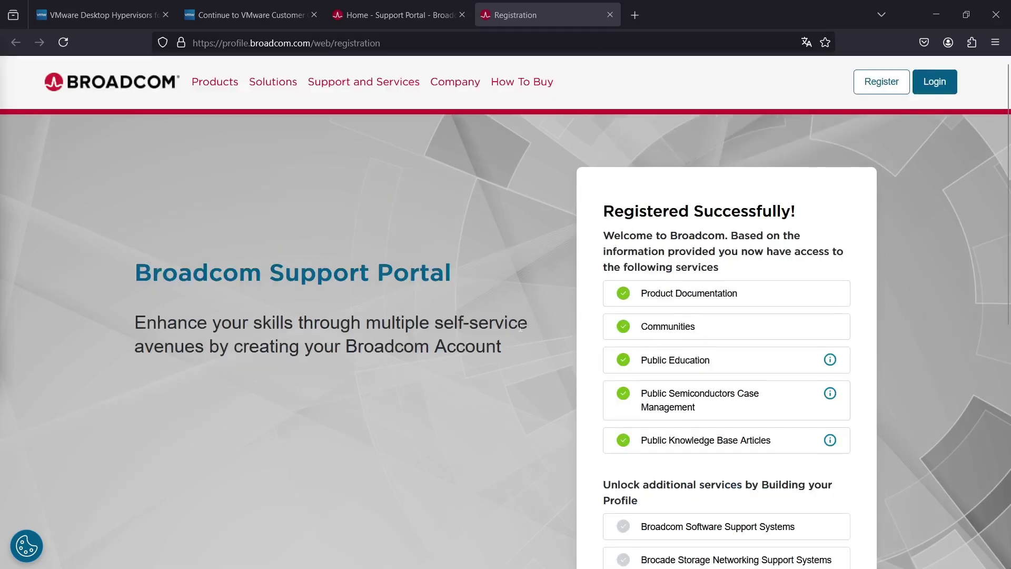
scroll(520, 336, "down", 4)
scroll(519, 333, "down", 2)
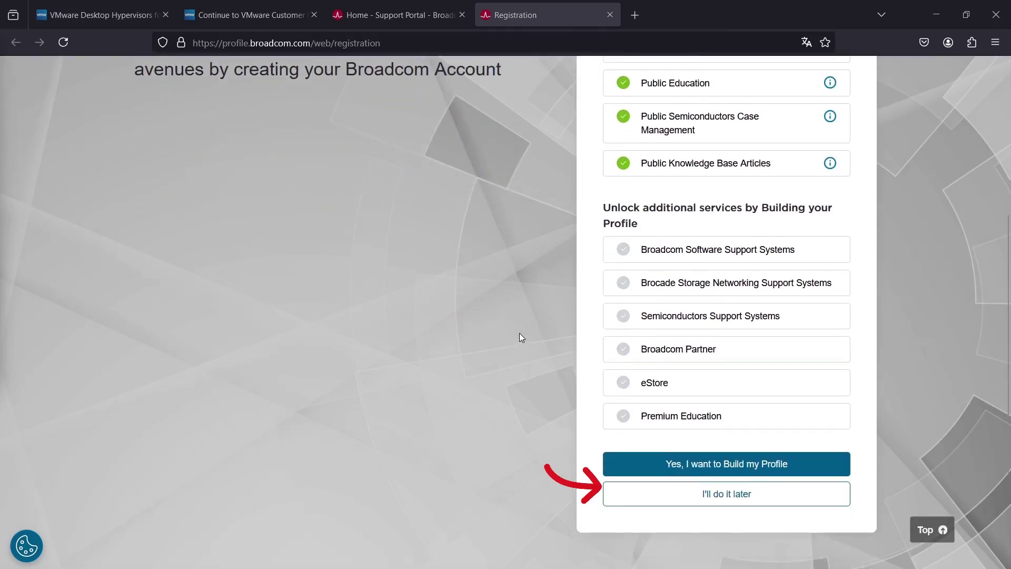
left_click(727, 493)
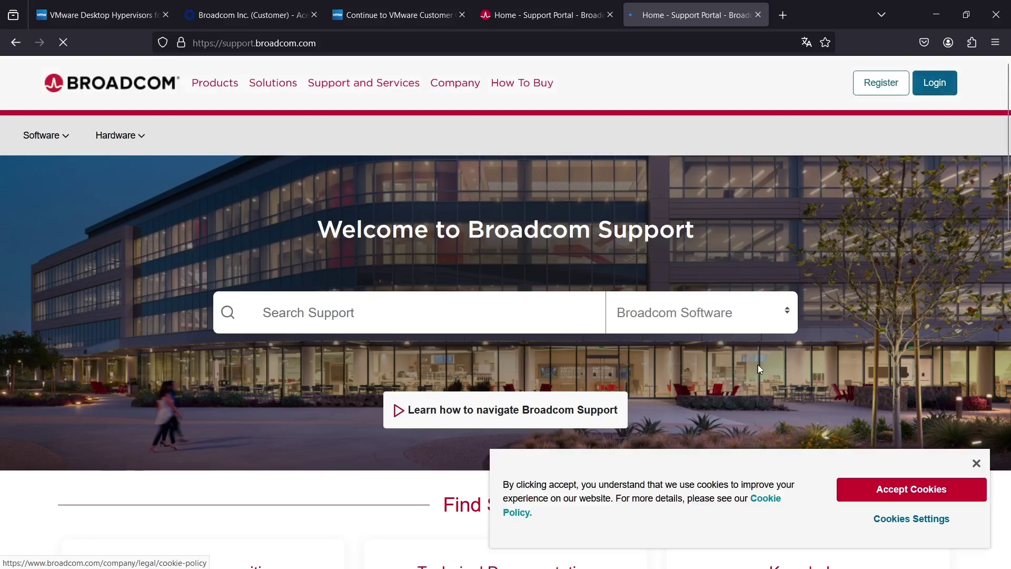
Step: Accept the cookies, log in to the support portal, and switch the software division to VMware Cloud Foundation
left_click(891, 494)
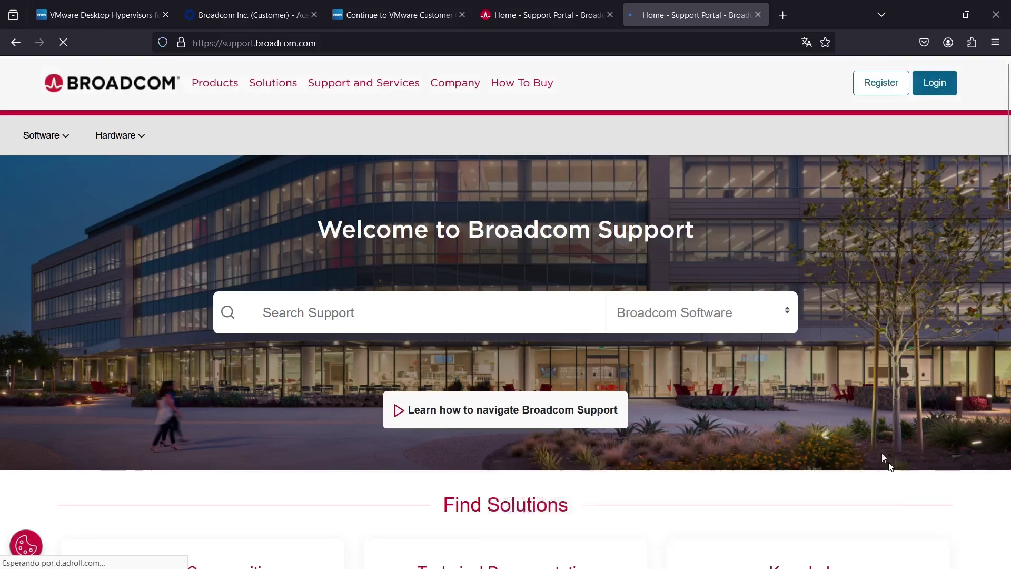
left_click(928, 89)
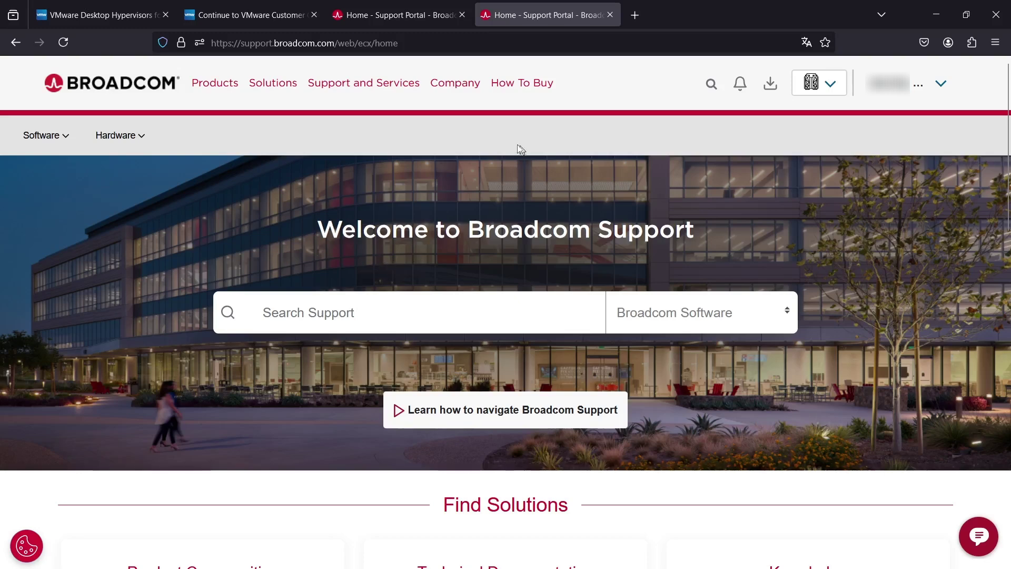
left_click(831, 85)
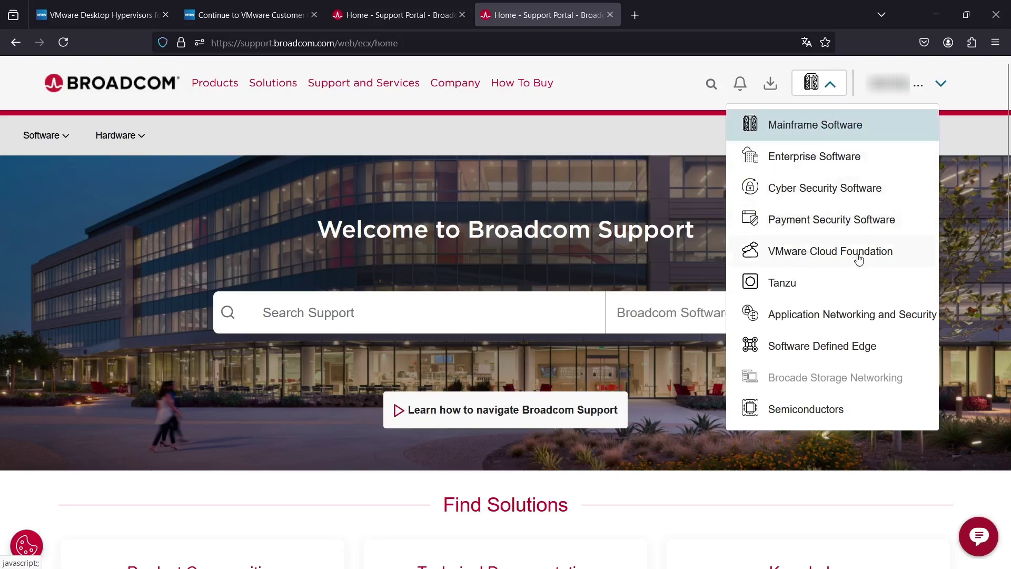
left_click(798, 258)
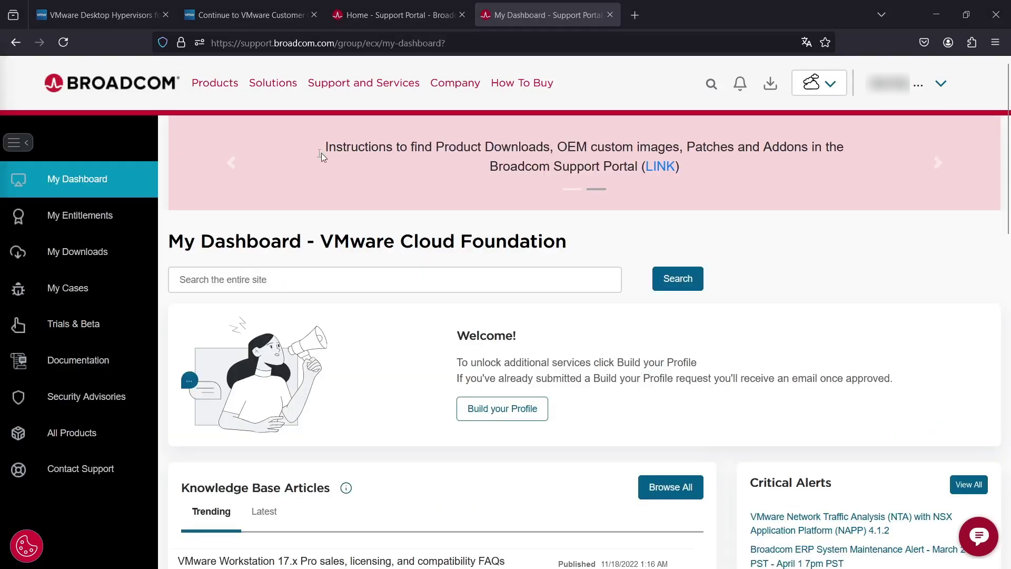
Step: Open the VMware Workstation Pro product from the list of VMware Cloud Foundation downloads
left_click(70, 261)
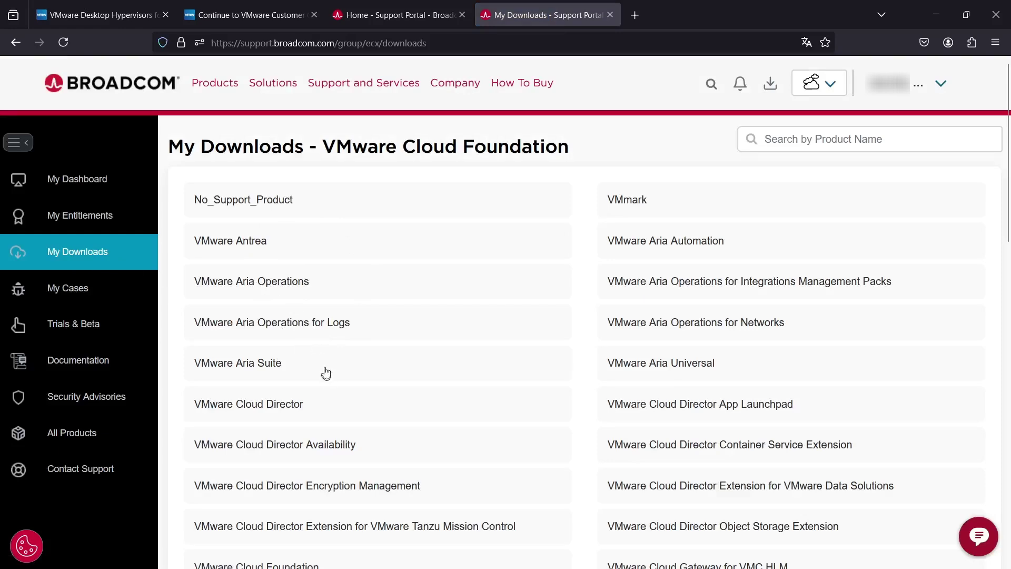
scroll(321, 358, "down", 3)
scroll(324, 366, "down", 3)
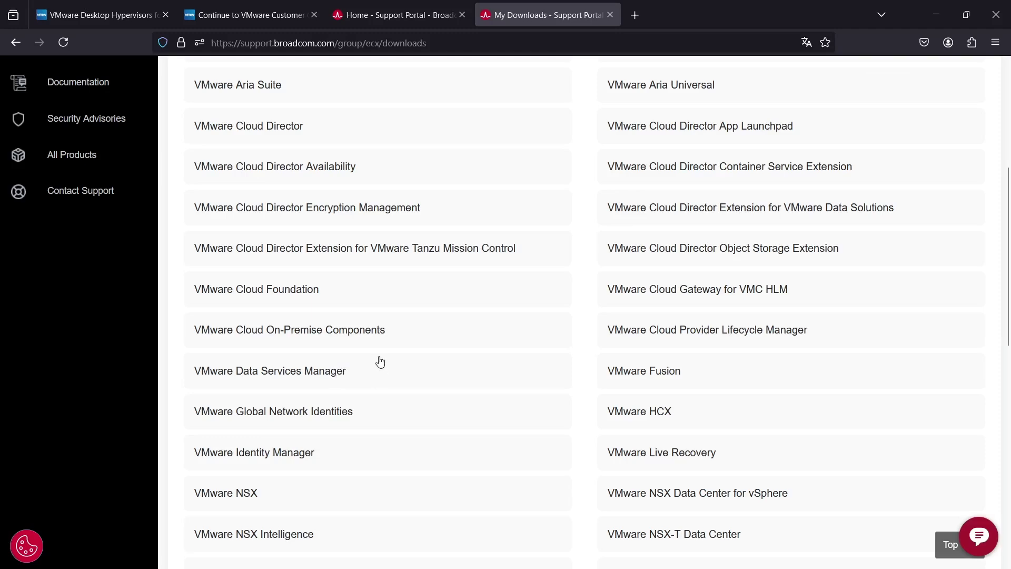
scroll(405, 366, "down", 5)
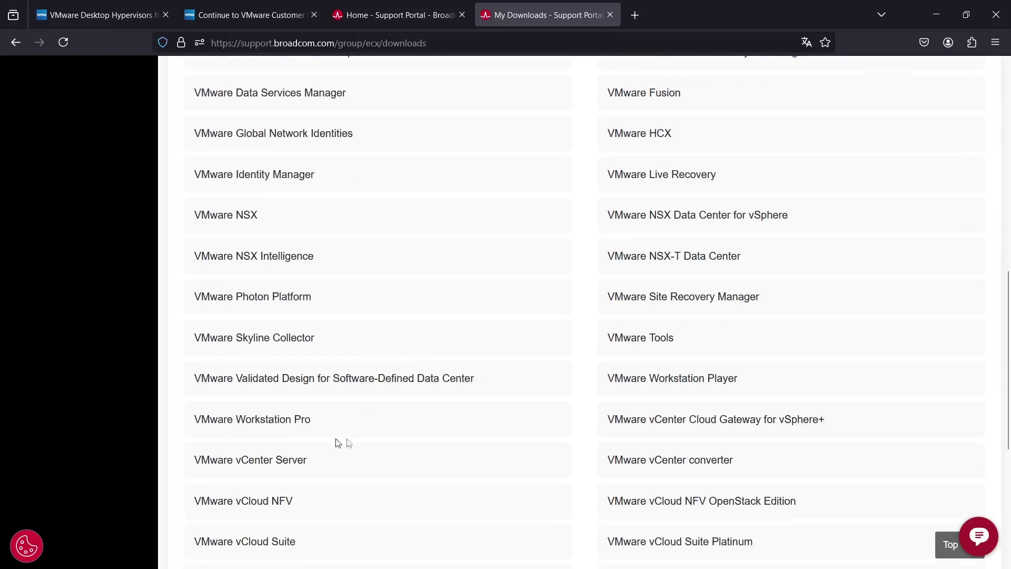
left_click(298, 418)
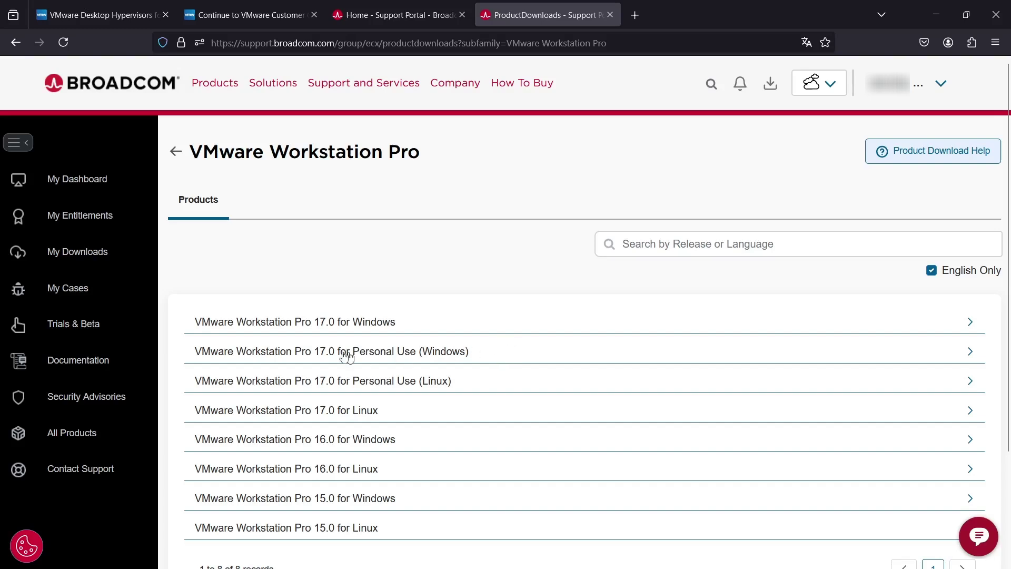
Step: Open release 17.5.2 of VMware Workstation Pro 17.0 for Personal Use (Windows)
left_click(472, 358)
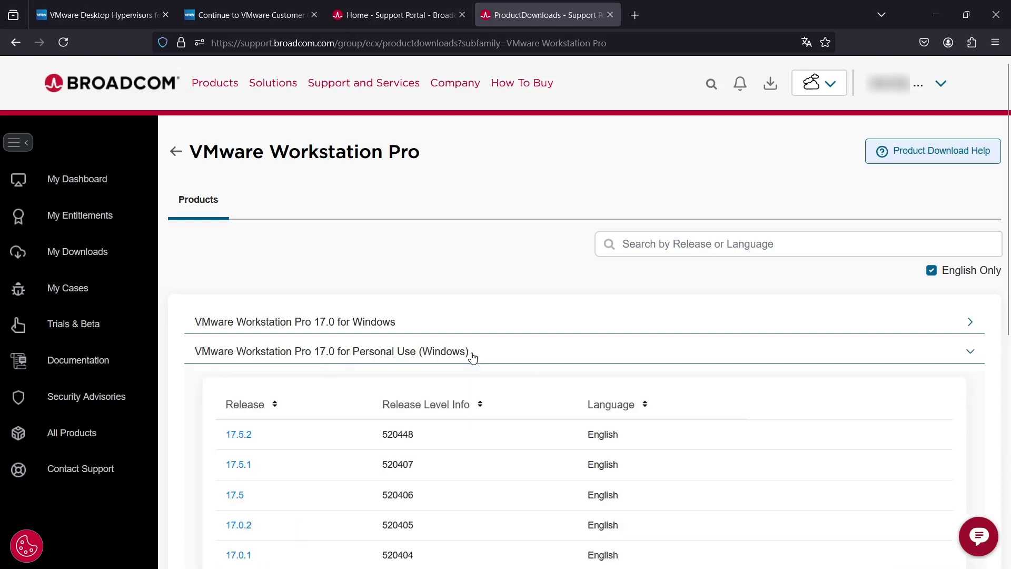
scroll(473, 358, "down", 2)
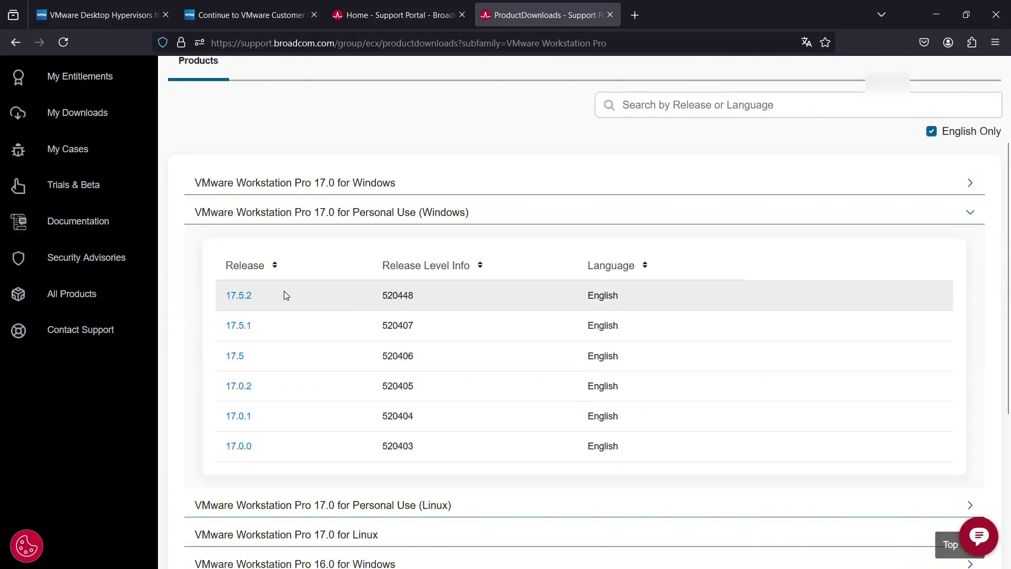
left_click(244, 296)
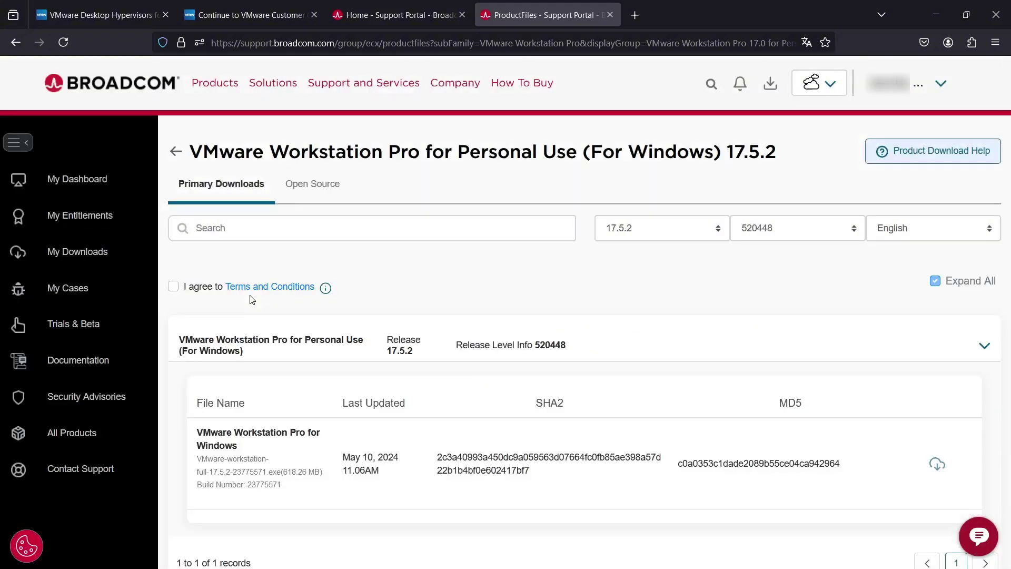
Step: Agree to the terms for the Workstation Pro for Windows download and submit the required Trade Compliance Verification
left_click(174, 287)
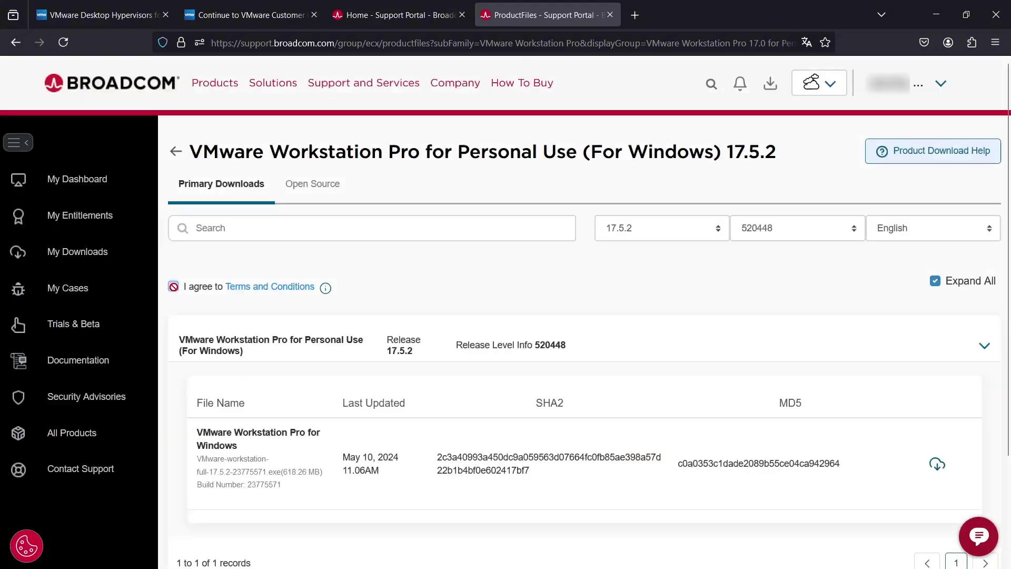
scroll(257, 328, "down", 2)
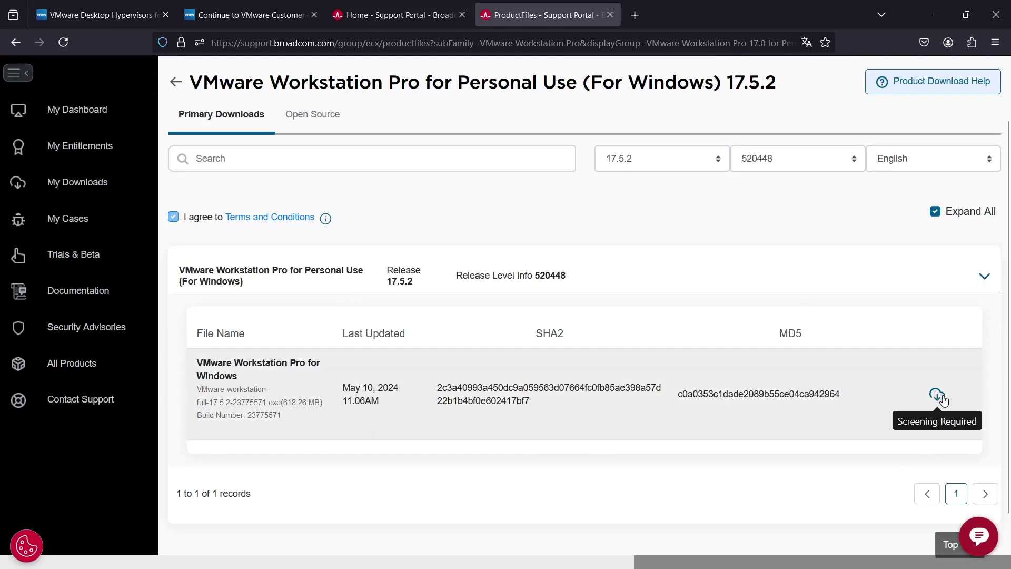
left_click(937, 395)
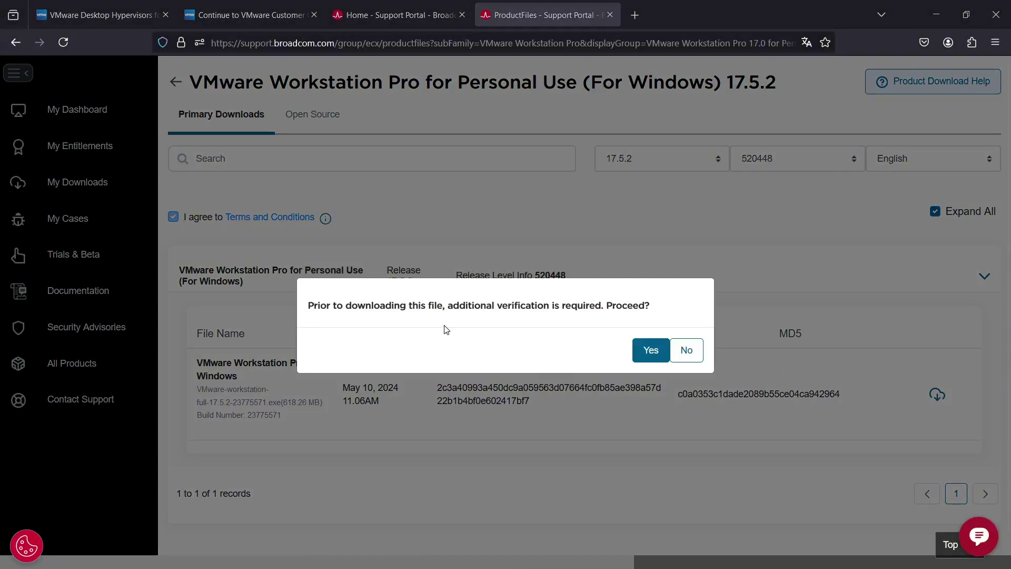
left_click(649, 350)
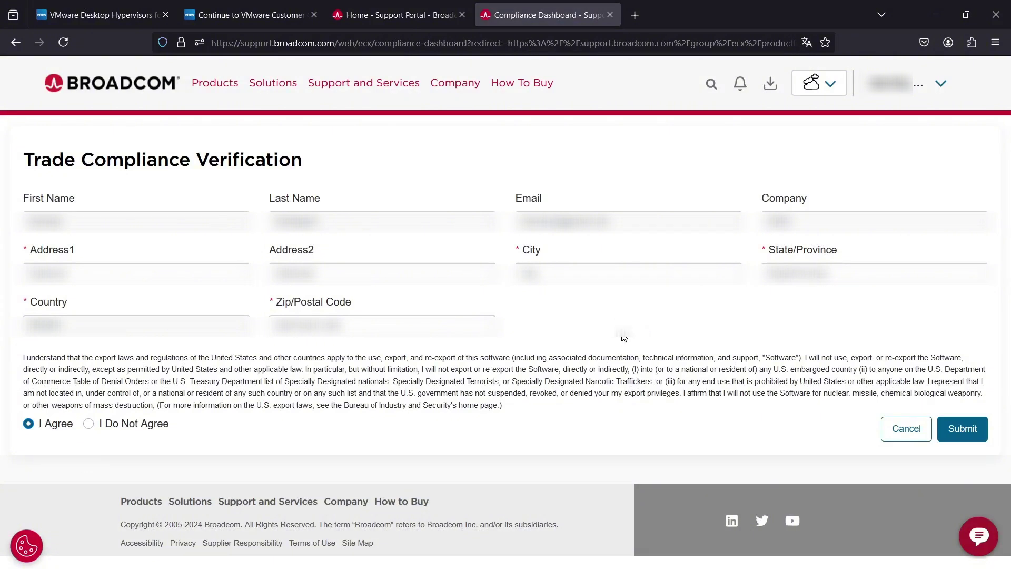
left_click(962, 428)
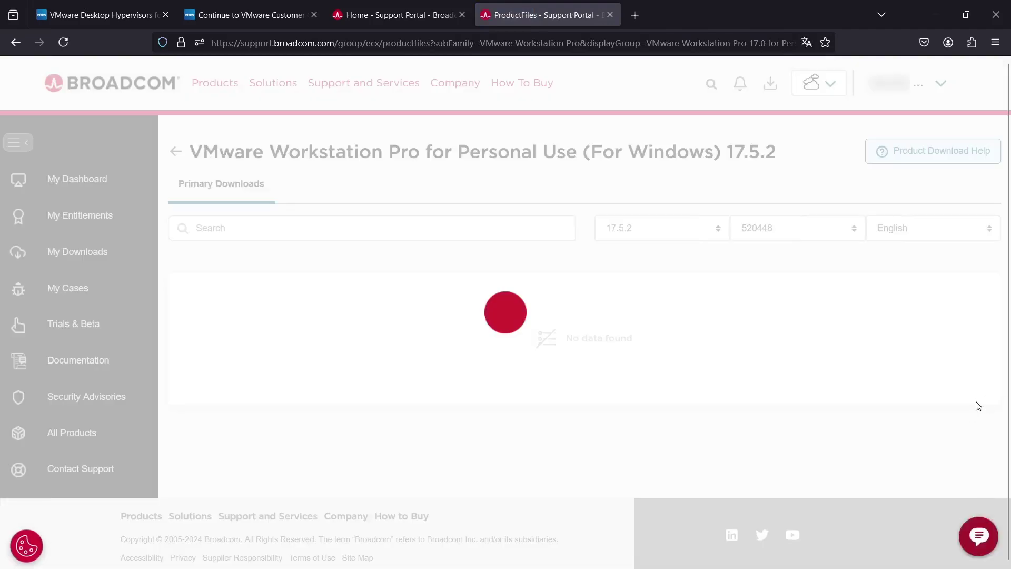
Step: Download the VMware-workstation-full-17.5.2-23775571.exe installer and show it in the Downloads folder
scroll(975, 406, "down", 3)
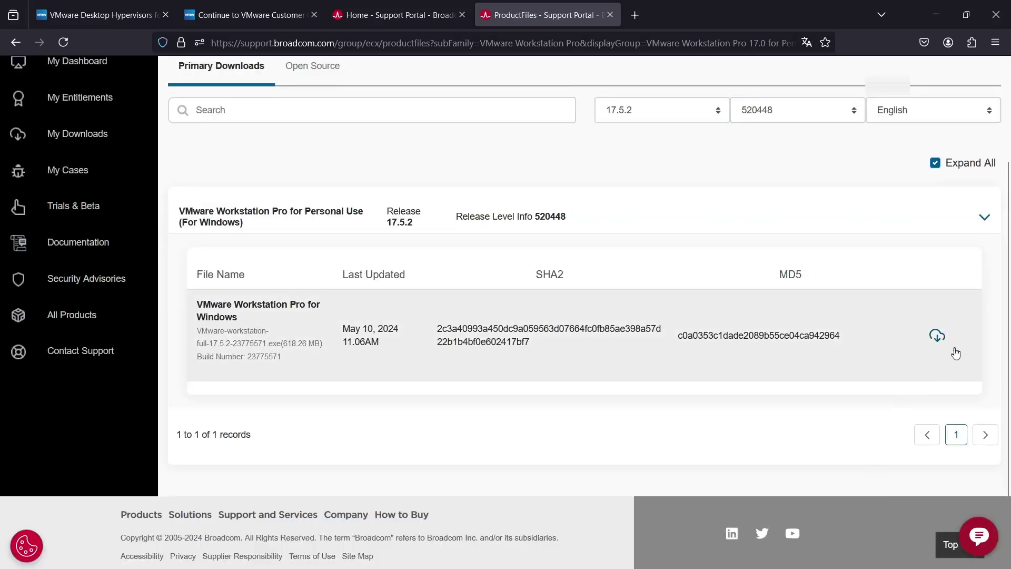
left_click(943, 337)
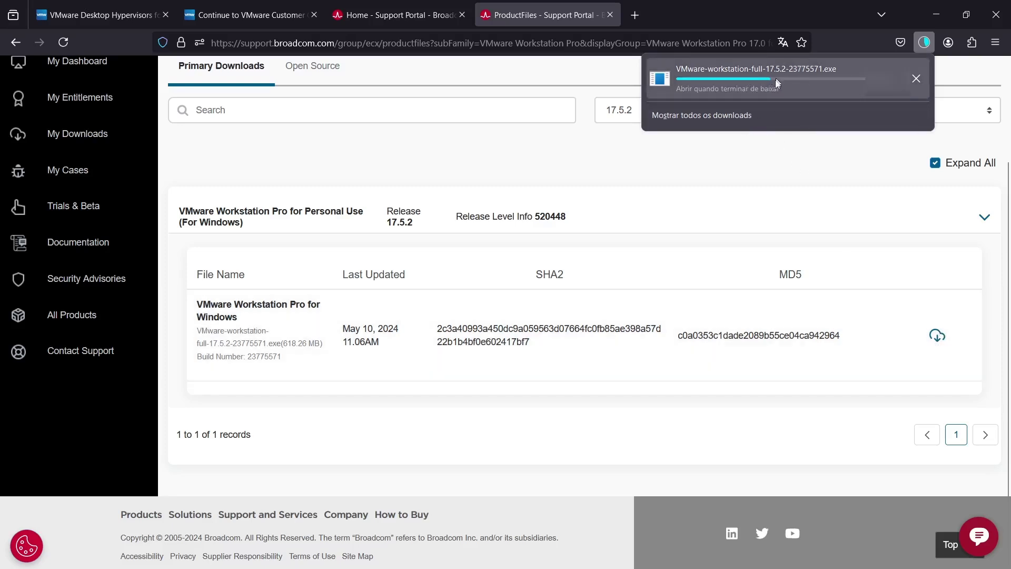
left_click(790, 97)
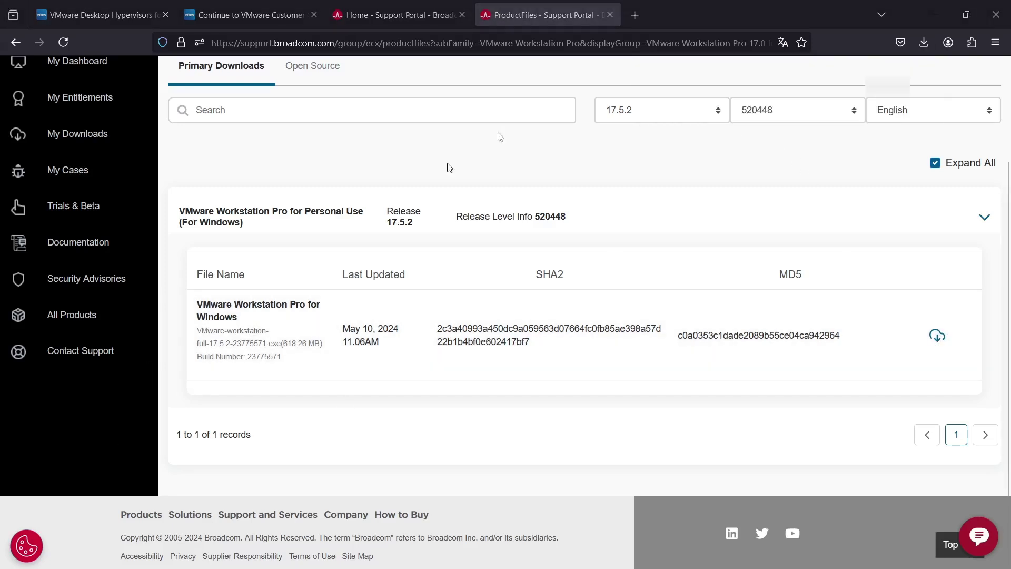
left_click(923, 43)
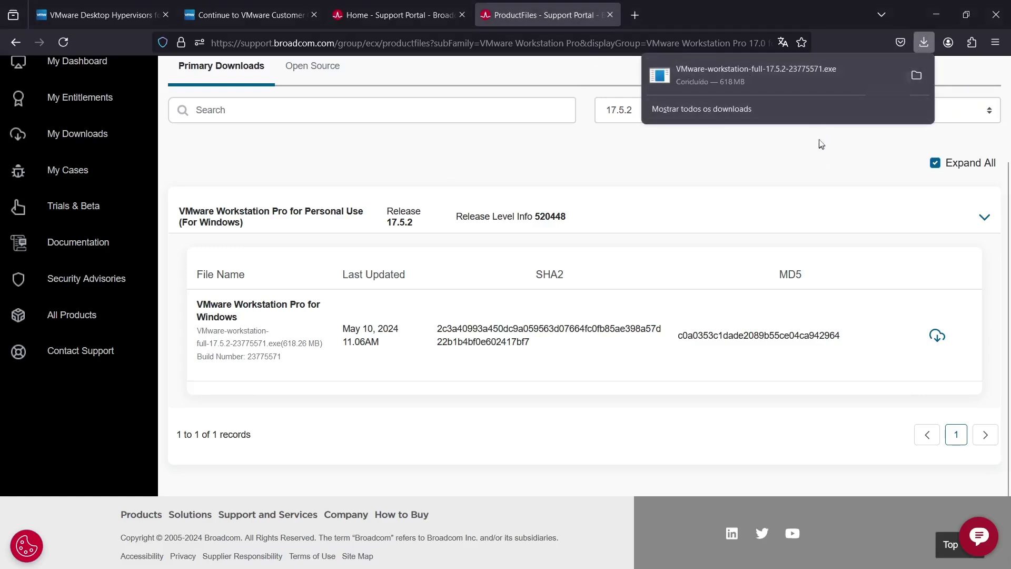
left_click(809, 167)
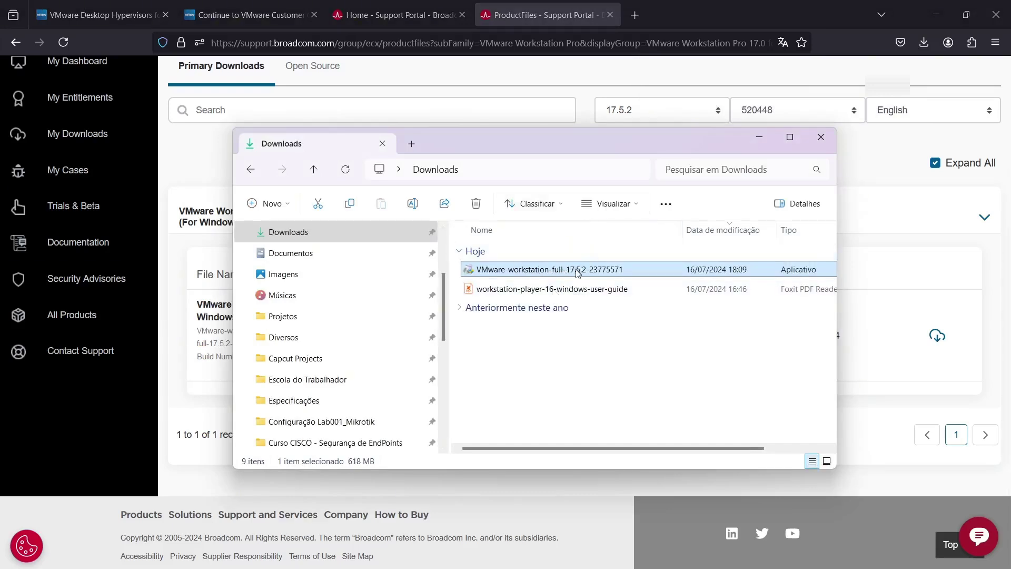
Step: Launch the VMware-workstation-full-17.5.2-23775571 installer from the Downloads folder in File Explorer
left_click(596, 360)
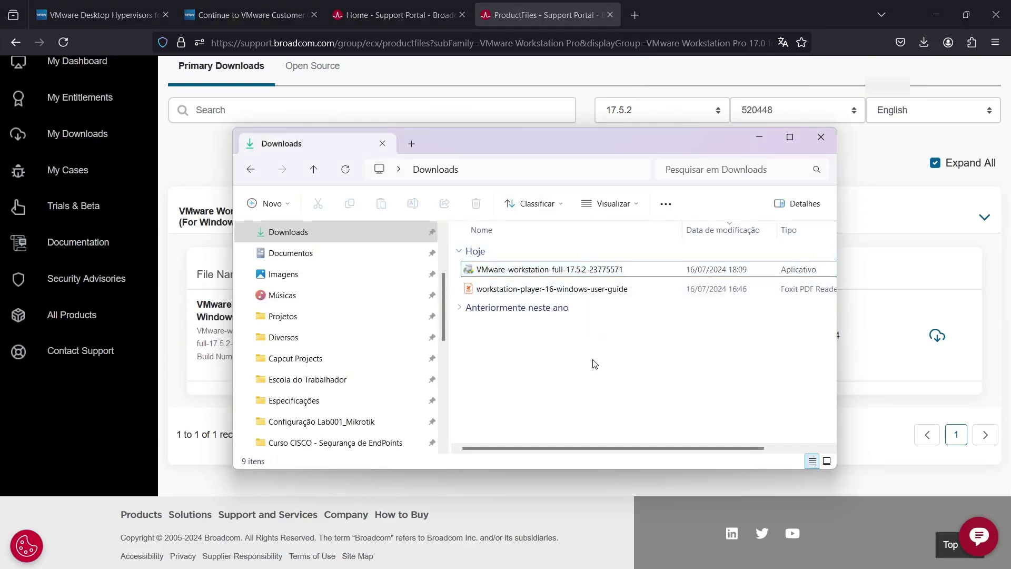
left_click(760, 146)
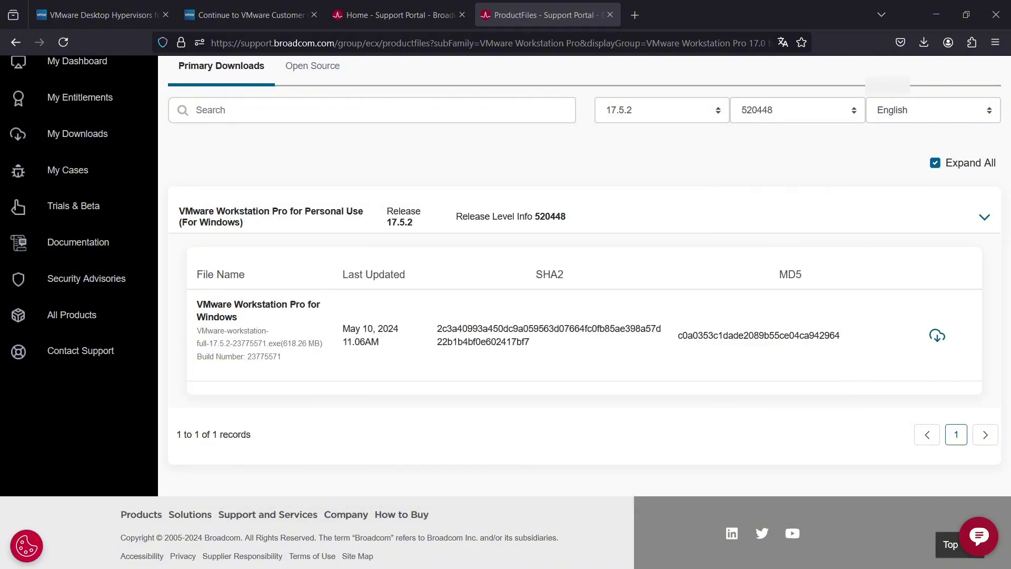
key("alt+Tab")
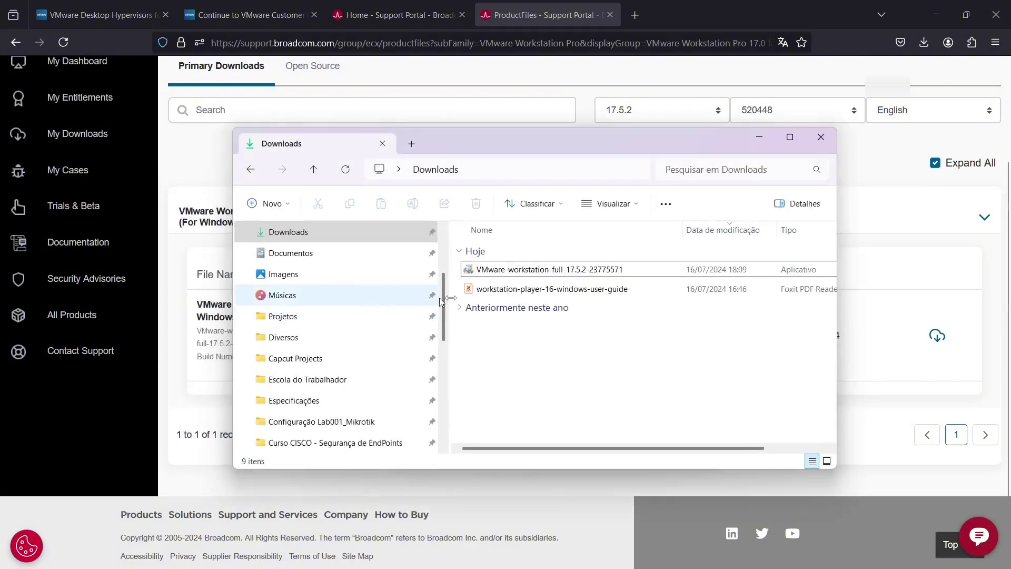
left_click(533, 271)
double_click(533, 271)
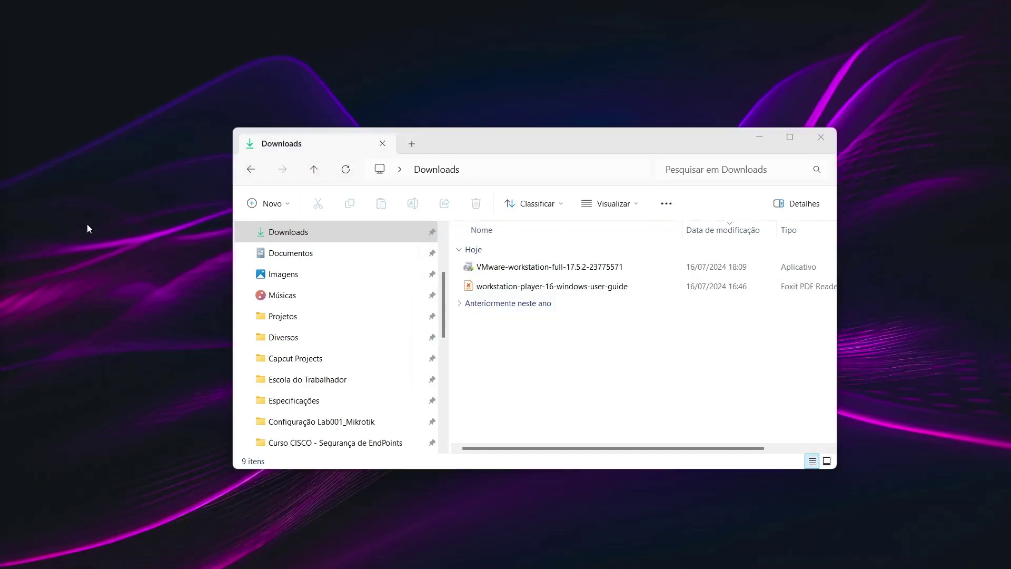
left_click(571, 271)
double_click(570, 271)
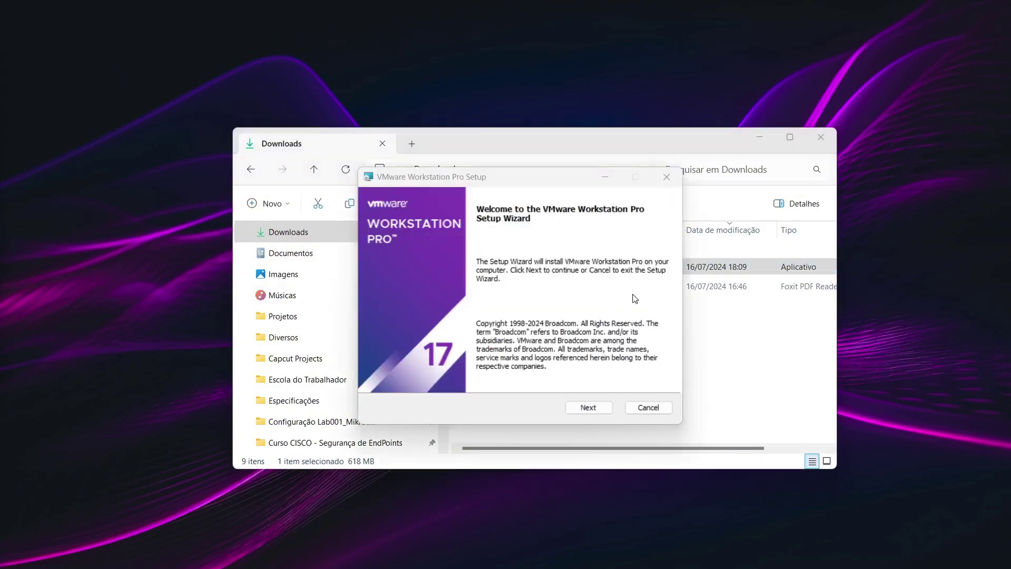
Step: Accept the license agreement and keep the default destination and features in the custom setup
left_click(585, 409)
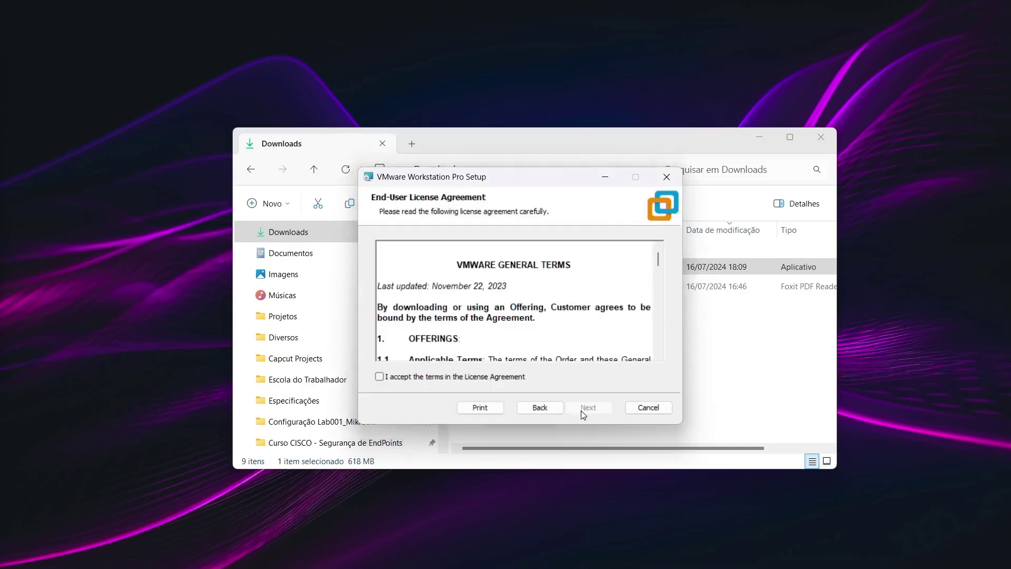
left_click(431, 377)
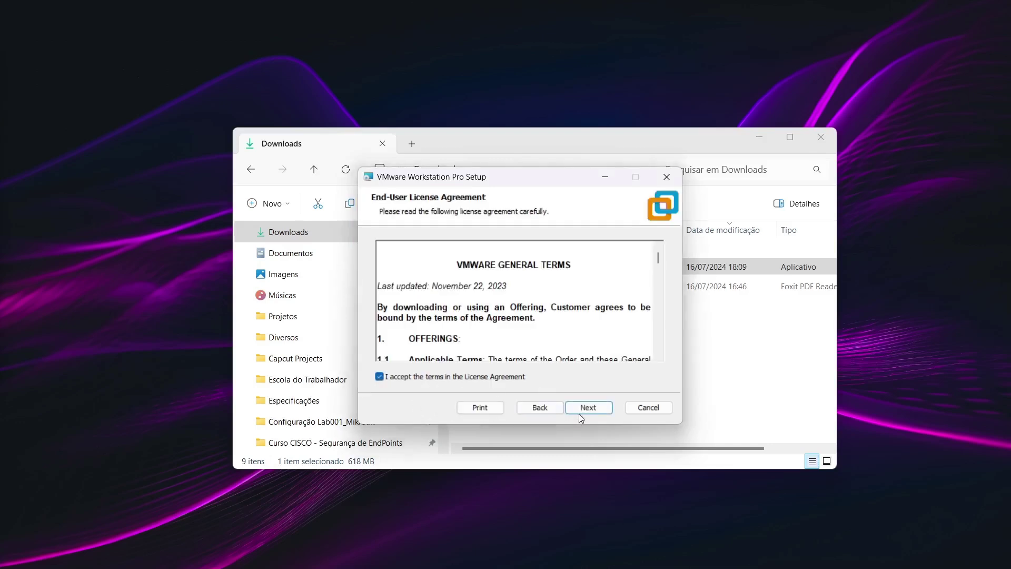
left_click(581, 413)
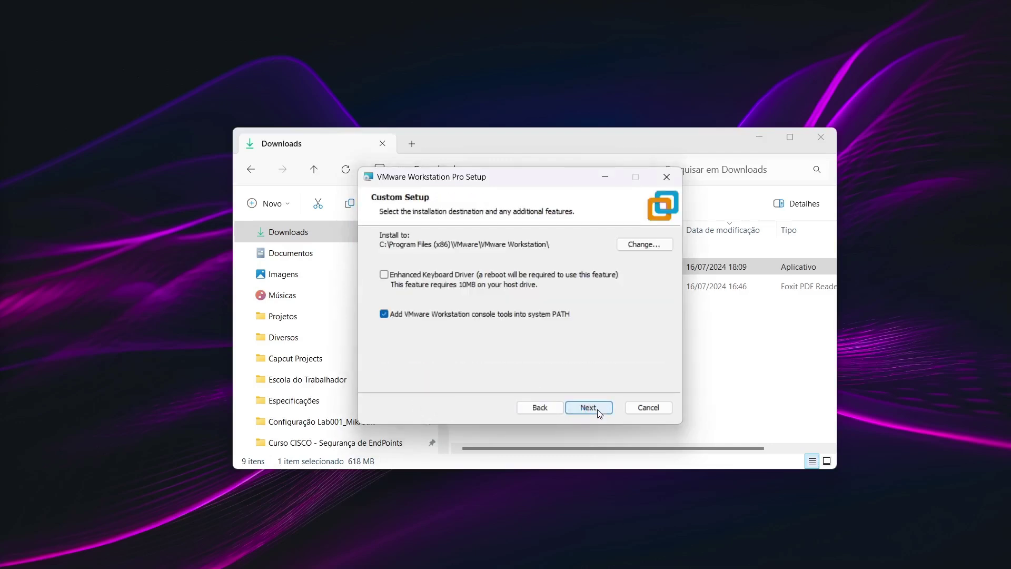
left_click(594, 407)
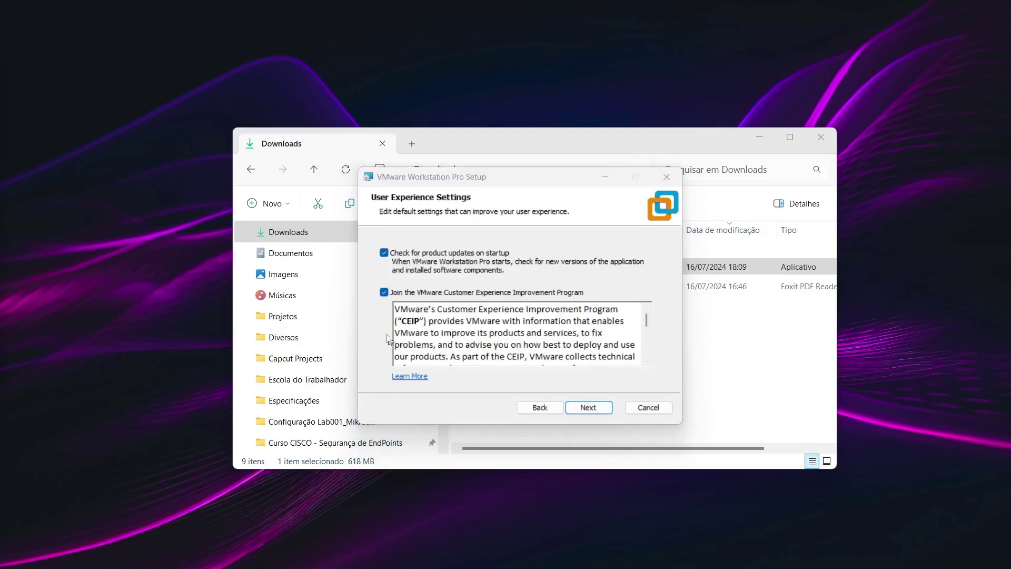
Step: Opt out of the VMware Customer Experience Improvement Program and run the installation through to the end of the wizard
left_click(384, 293)
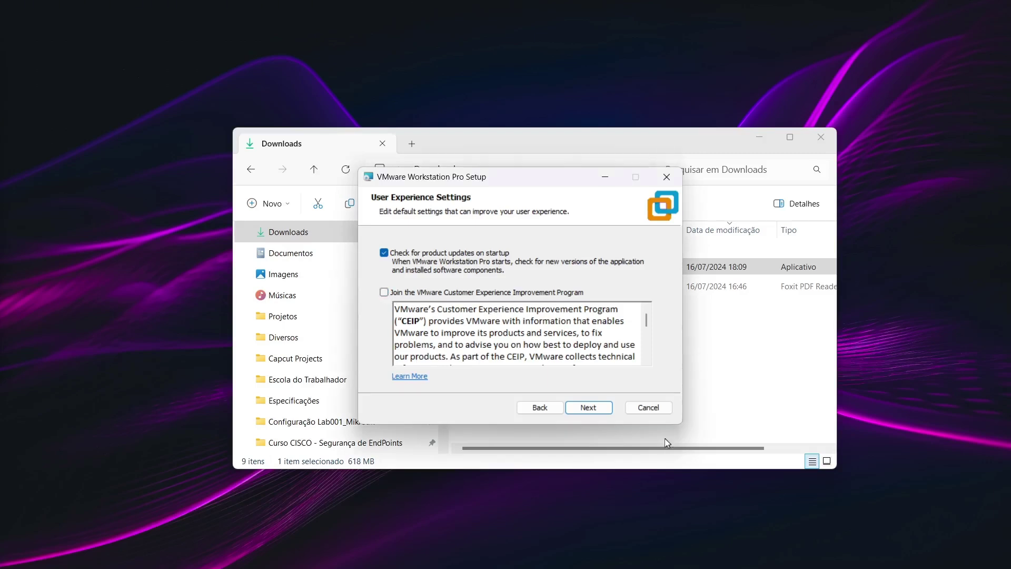
left_click(589, 408)
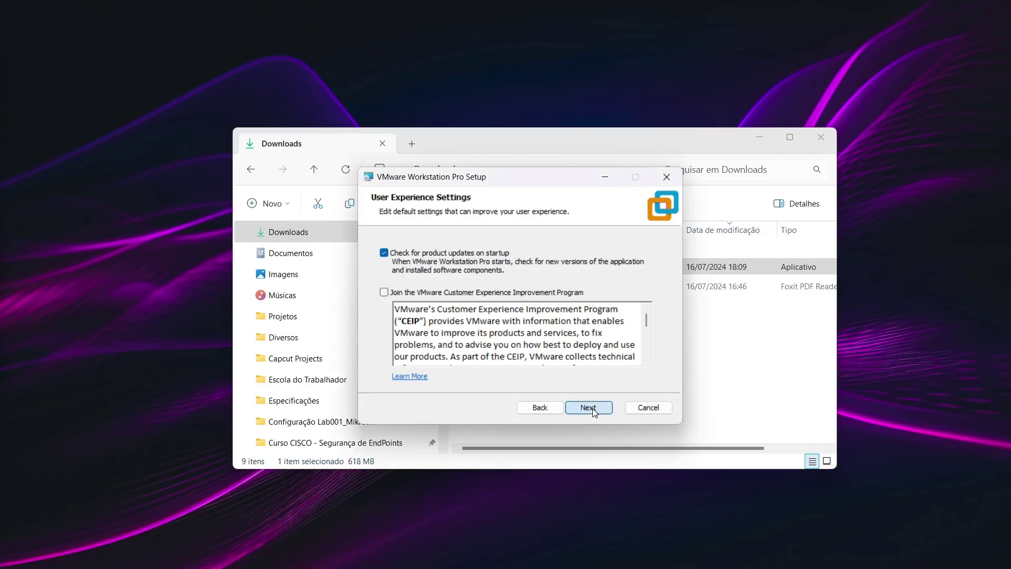
left_click(599, 407)
left_click(599, 407)
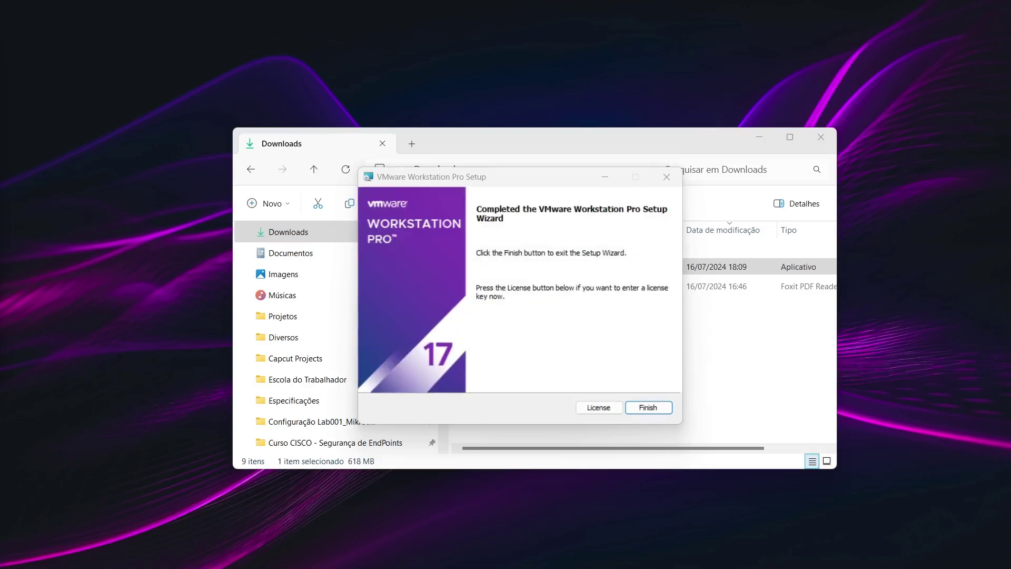
left_click(662, 409)
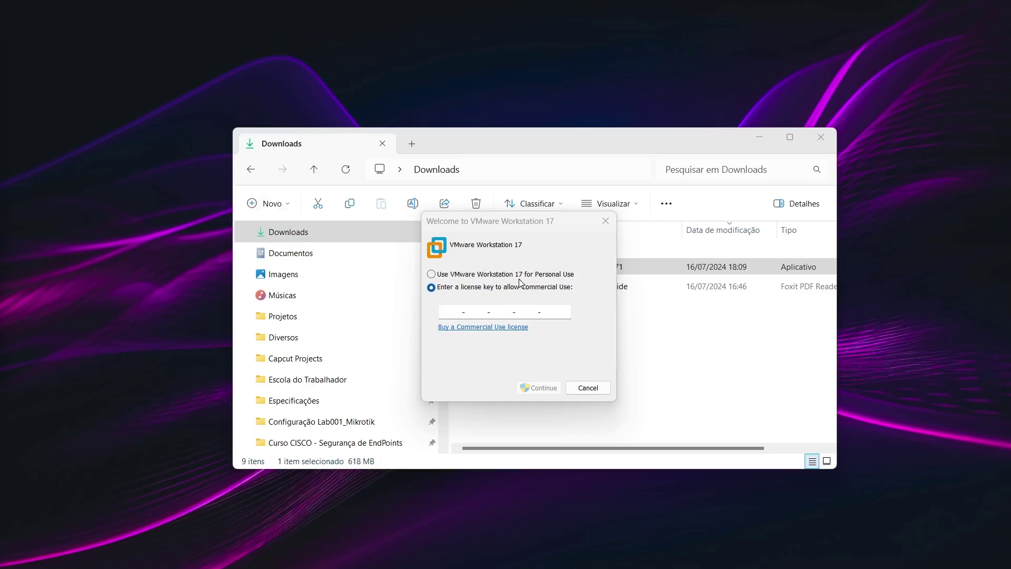
Step: Choose to use VMware Workstation 17 for Personal Use and finish the welcome dialog
left_click(548, 274)
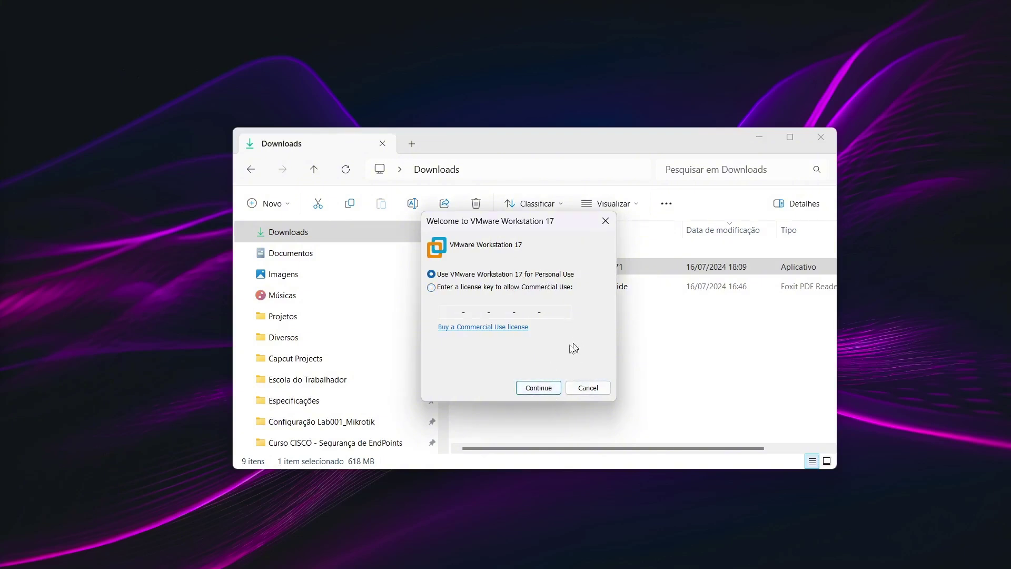
left_click(536, 388)
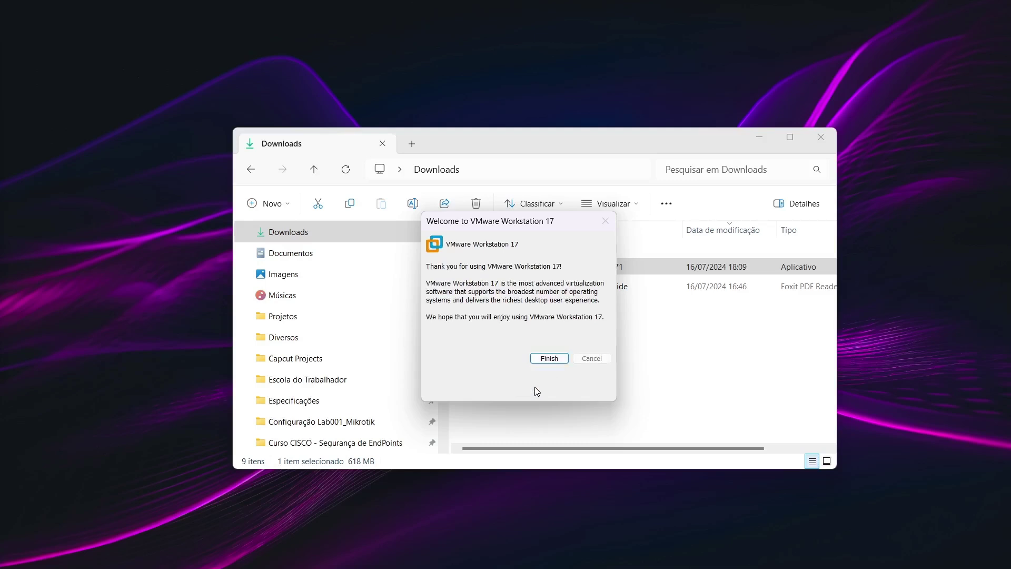
left_click(549, 358)
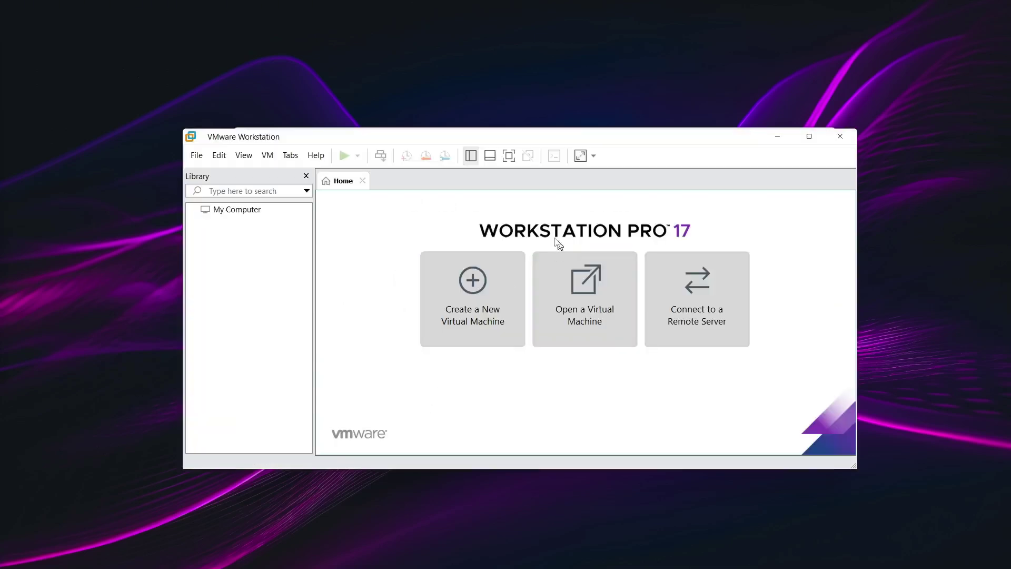